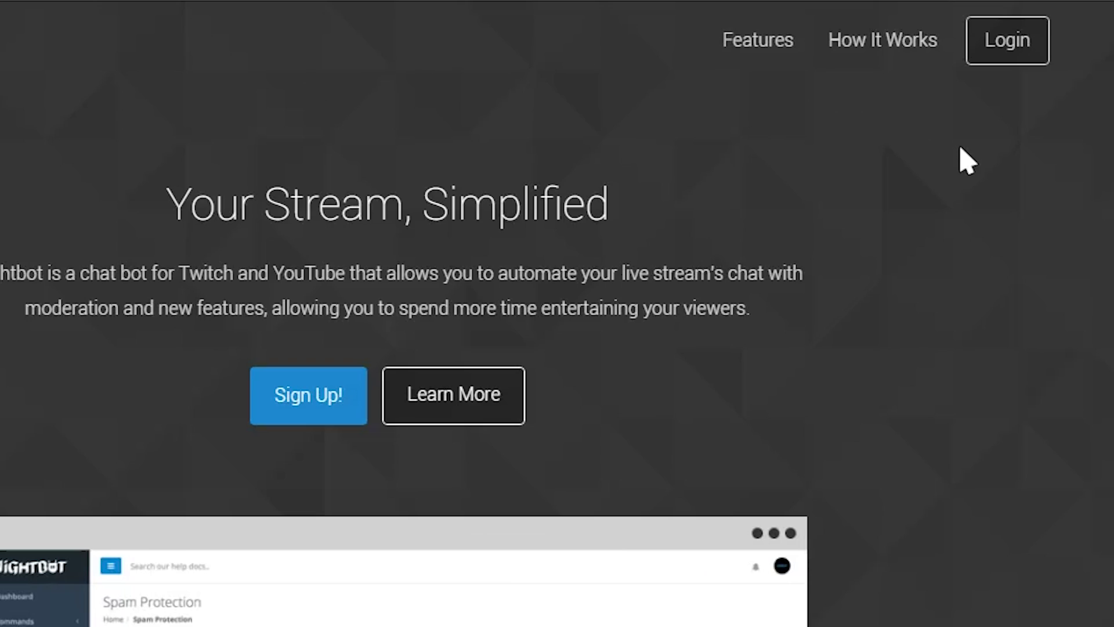
# - Log into Nightbot with the YouTube account, and make the bot leave and rejoin the channel
pyautogui.click(1008, 53)
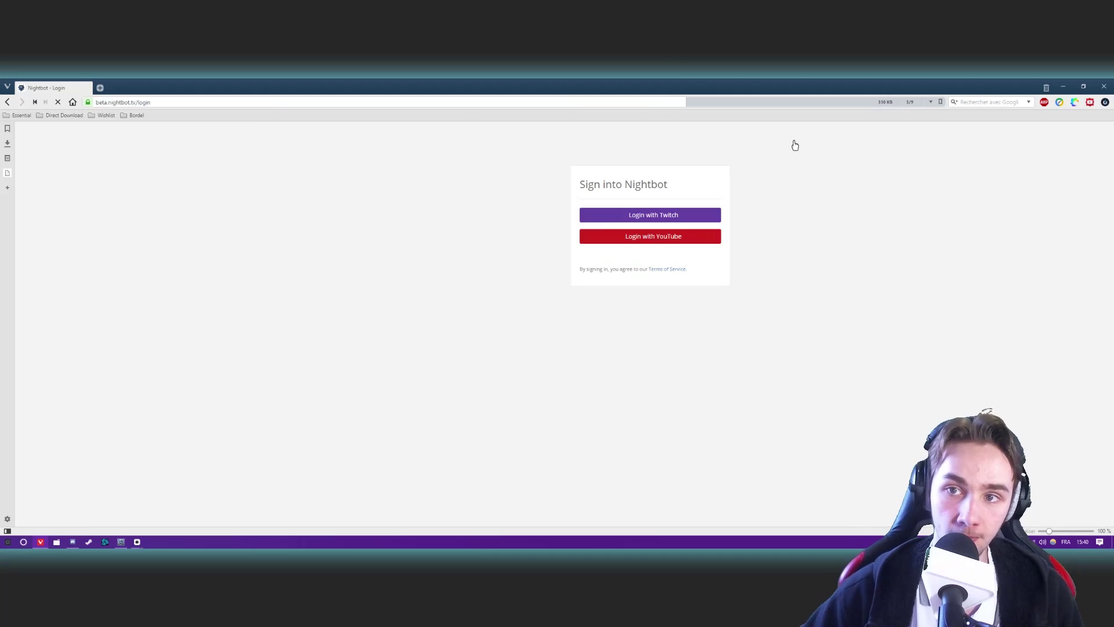
pyautogui.click(699, 238)
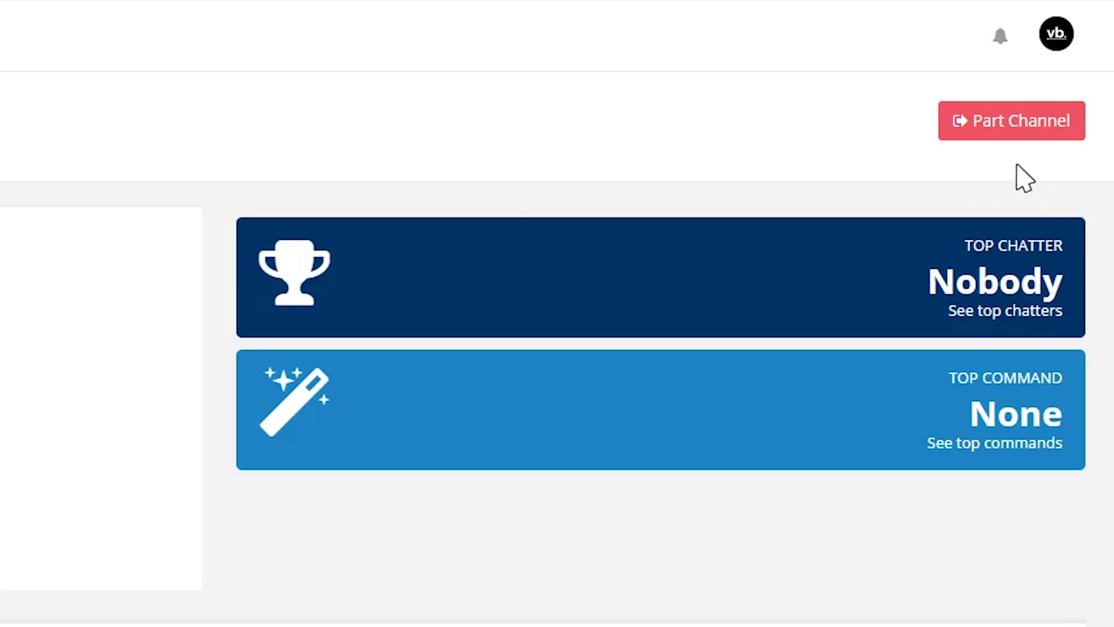
pyautogui.click(1023, 136)
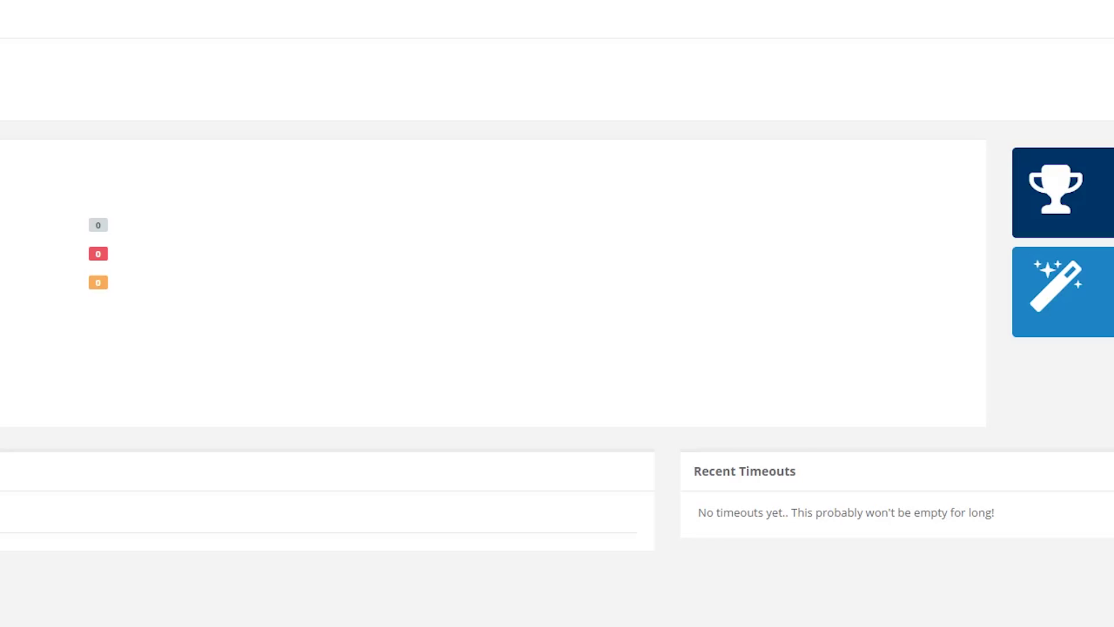
pyautogui.click(1030, 135)
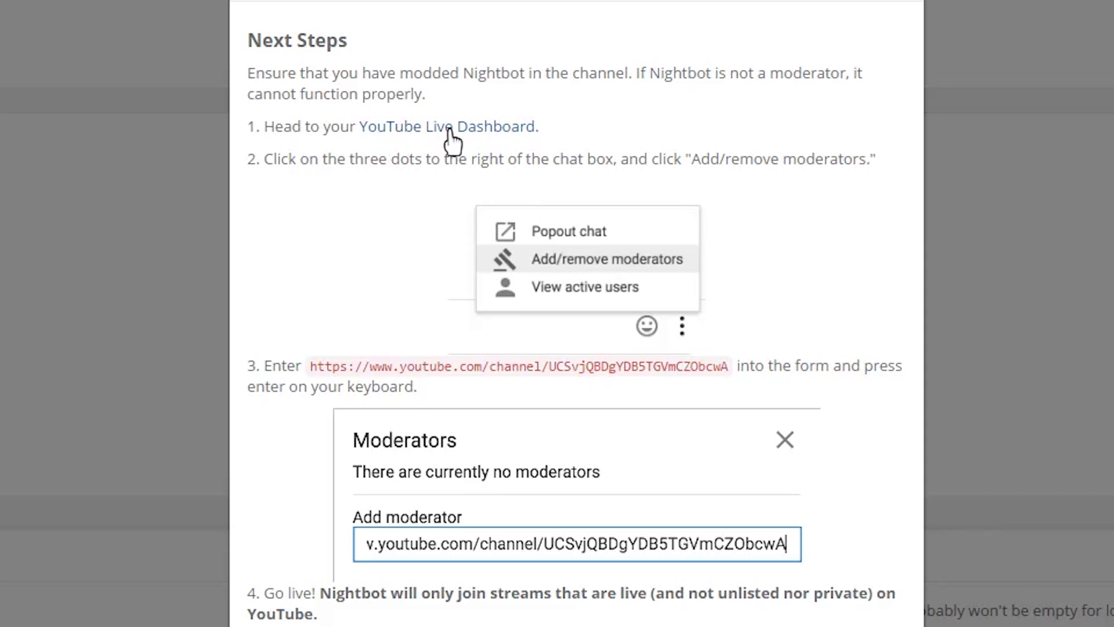
# - Open the YouTube Live Dashboard in a new tab, go to the live chat's moderator management page, and close the dashboard tab
pyautogui.rightClick(453, 140)
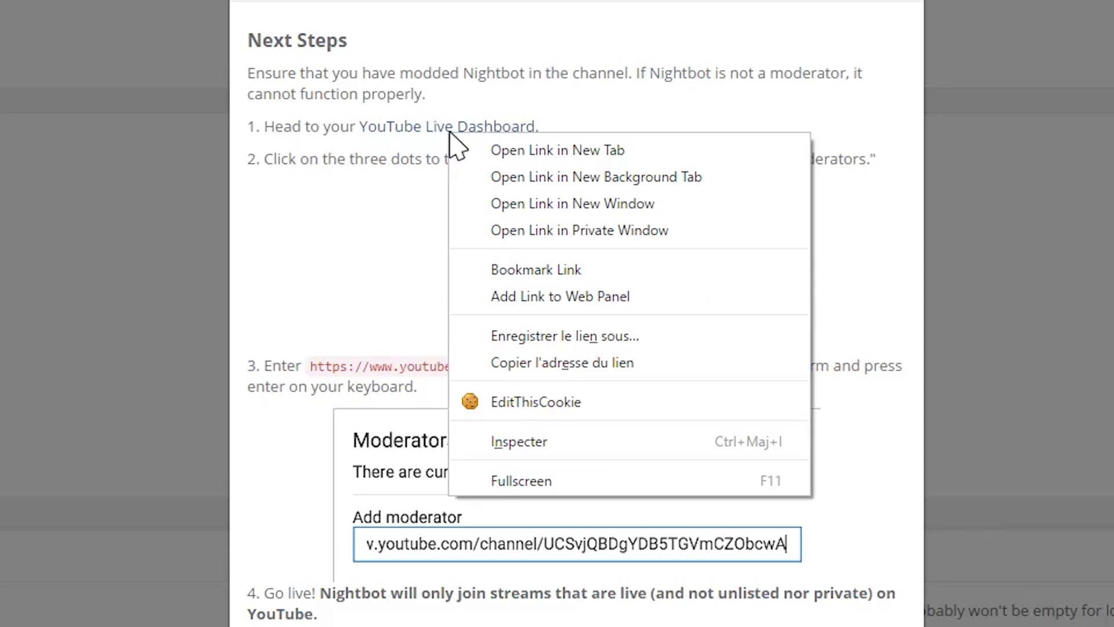
pyautogui.click(505, 152)
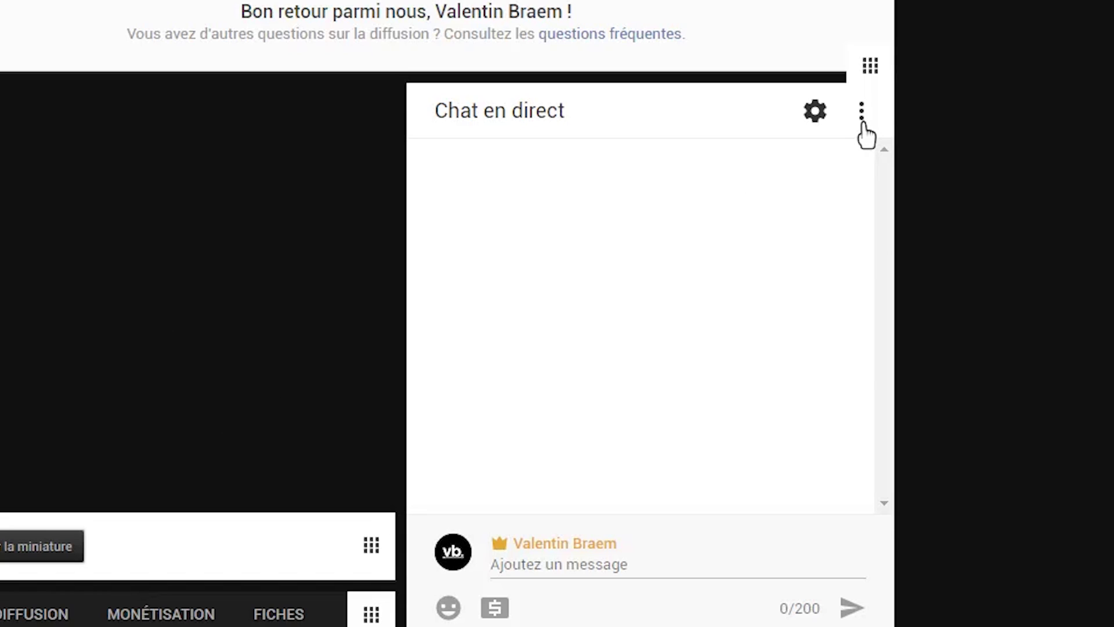
pyautogui.click(862, 116)
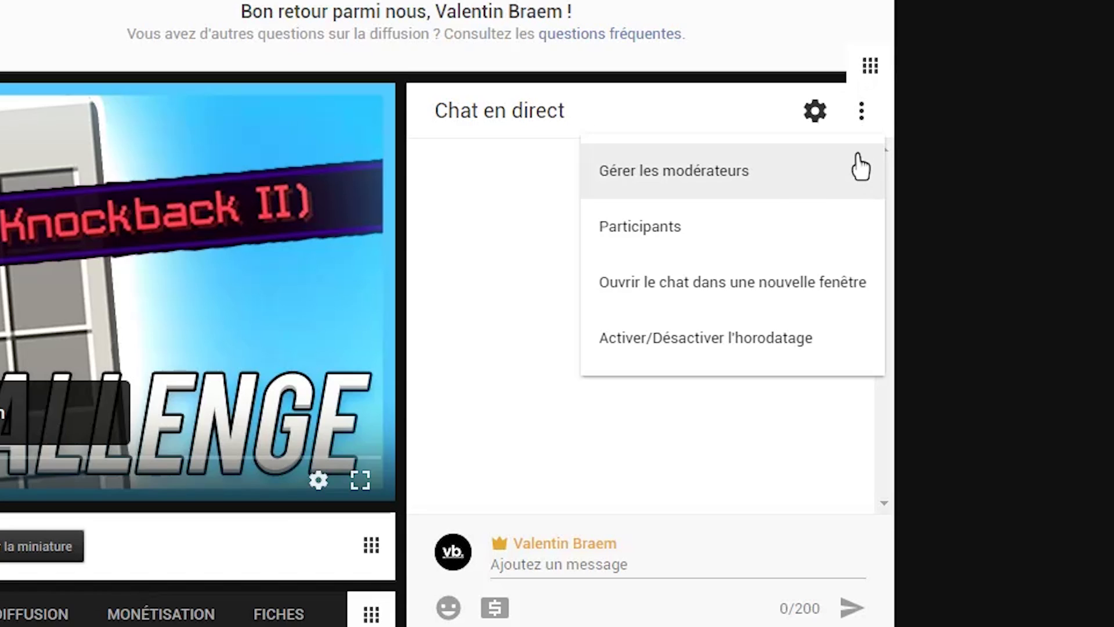
pyautogui.click(833, 185)
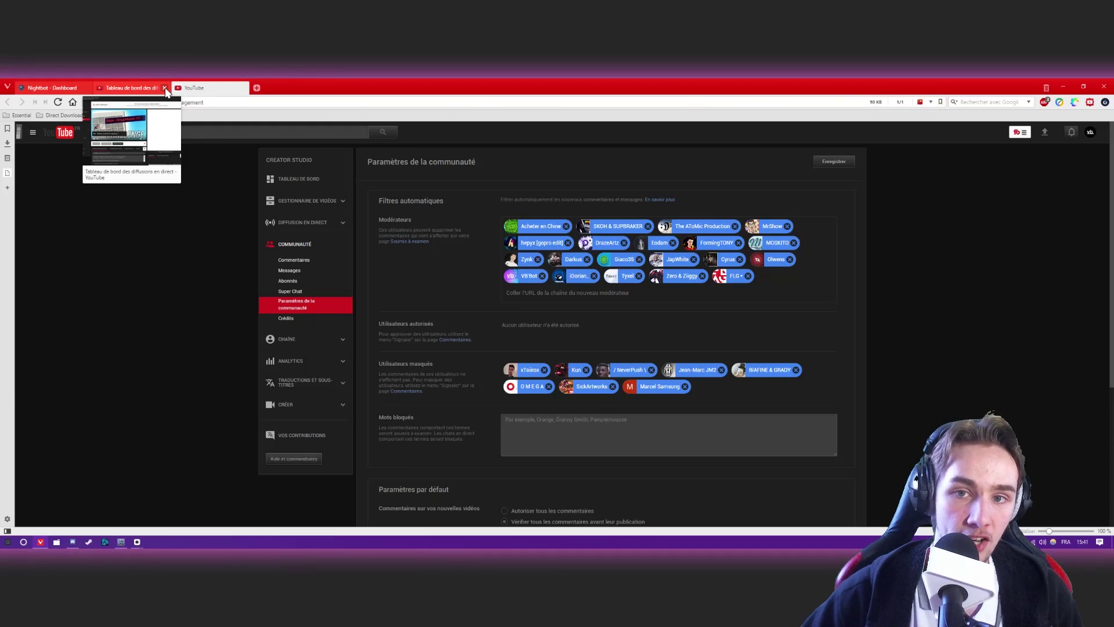
pyautogui.click(167, 88)
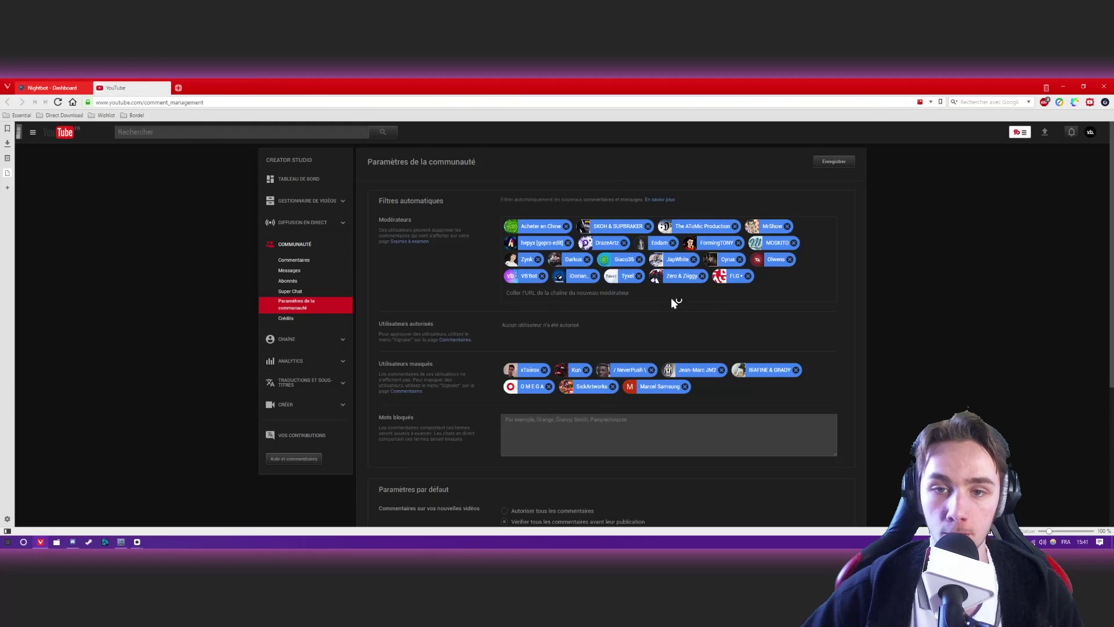
# - Copy Nightbot's YouTube channel URL from the Next Steps instructions on the Nightbot dashboard
pyautogui.click(65, 91)
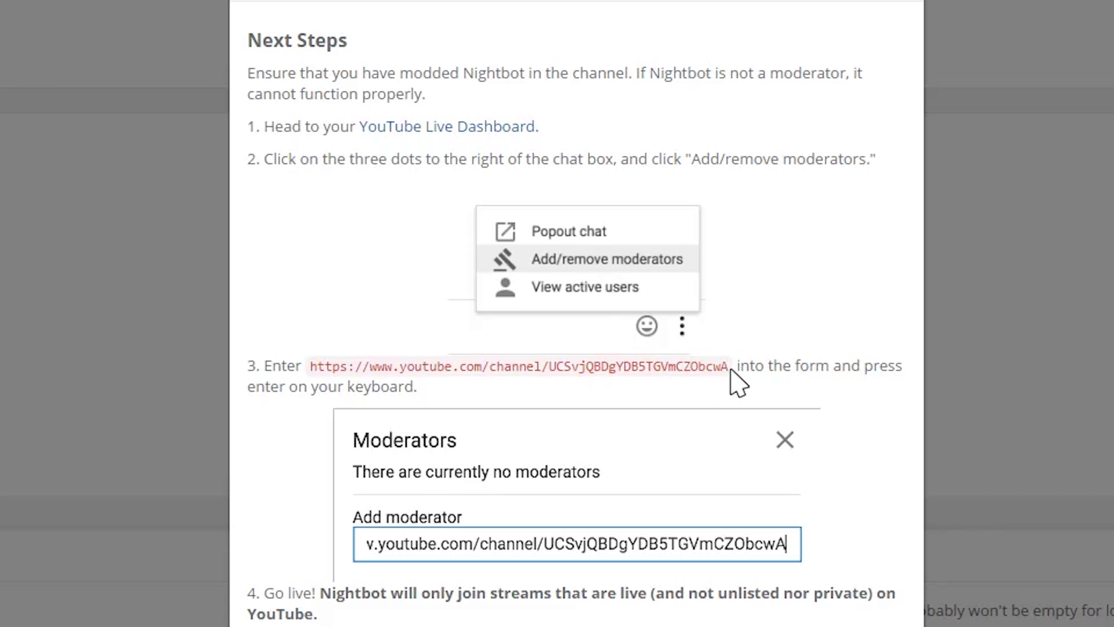
pyautogui.moveTo(625, 299); pyautogui.dragTo(469, 301)
pyautogui.moveTo(318, 374); pyautogui.dragTo(311, 374)
pyautogui.hotkey('ctrl', 'c')
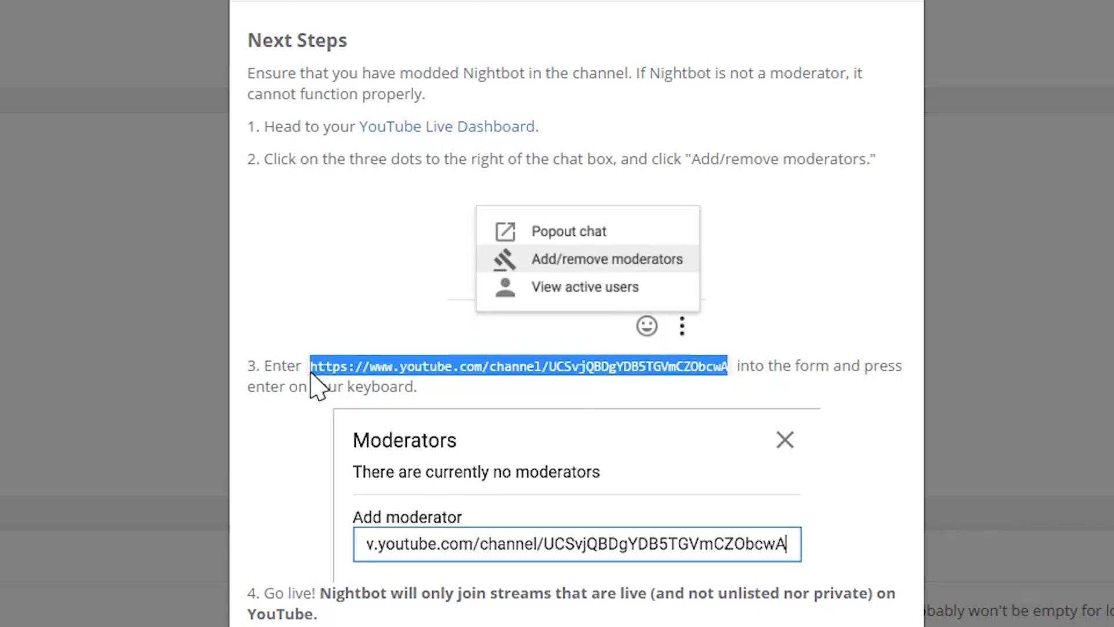
pyautogui.rightClick(521, 373)
pyautogui.click(568, 384)
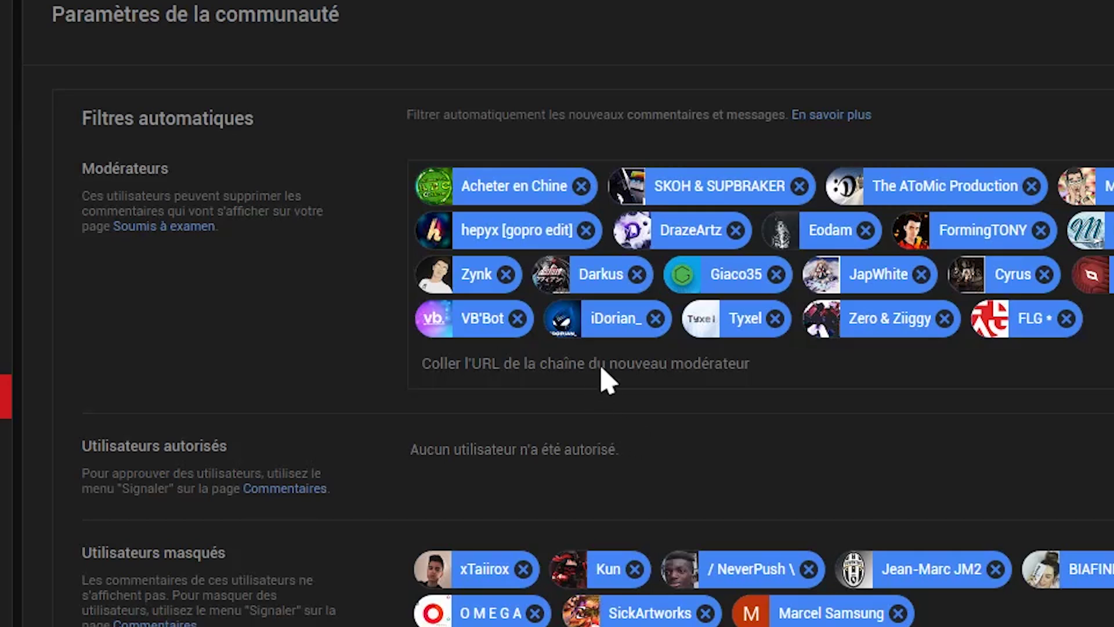
# - Add Nightbot as a channel moderator using the copied URL, save the community settings, and return to the cleared Nightbot dashboard
pyautogui.click(637, 378)
pyautogui.rightClick(709, 365)
pyautogui.click(765, 499)
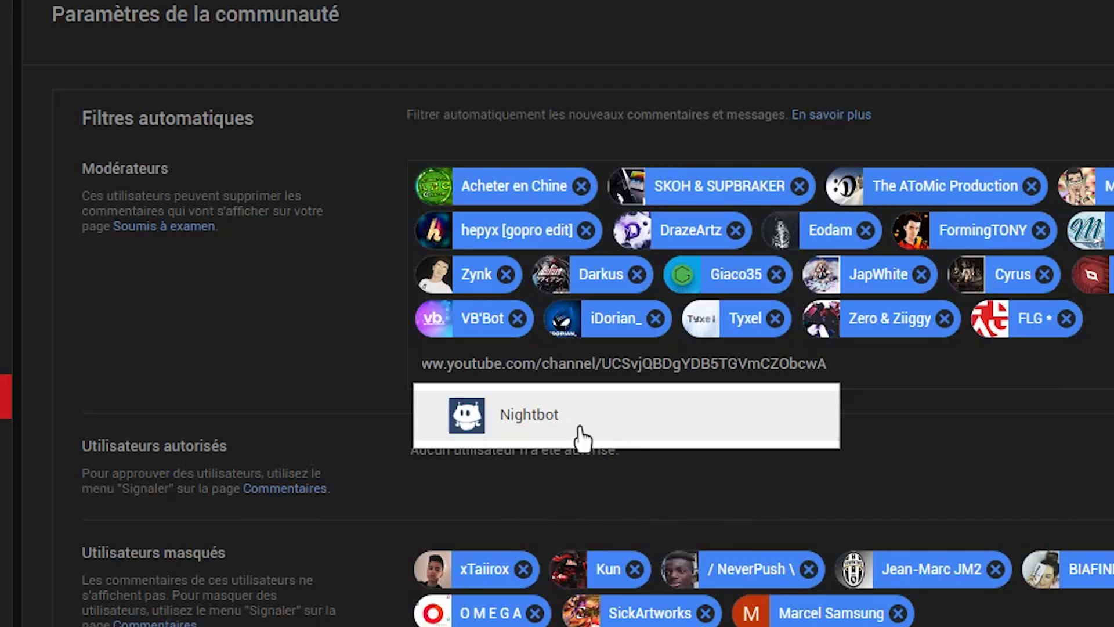
pyautogui.click(614, 431)
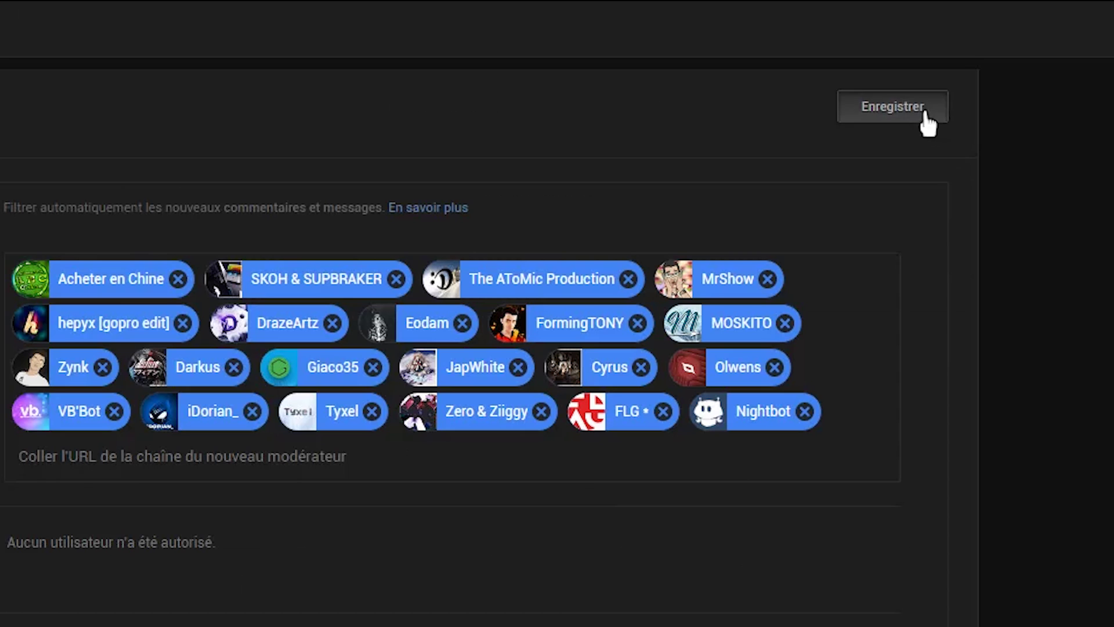
pyautogui.click(926, 120)
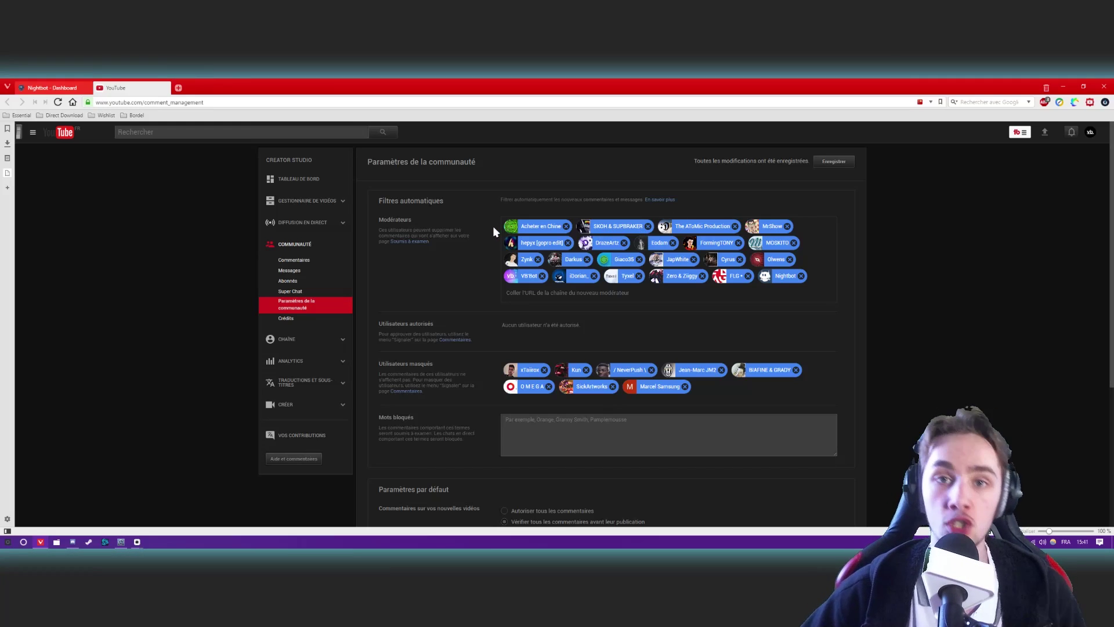
pyautogui.click(166, 88)
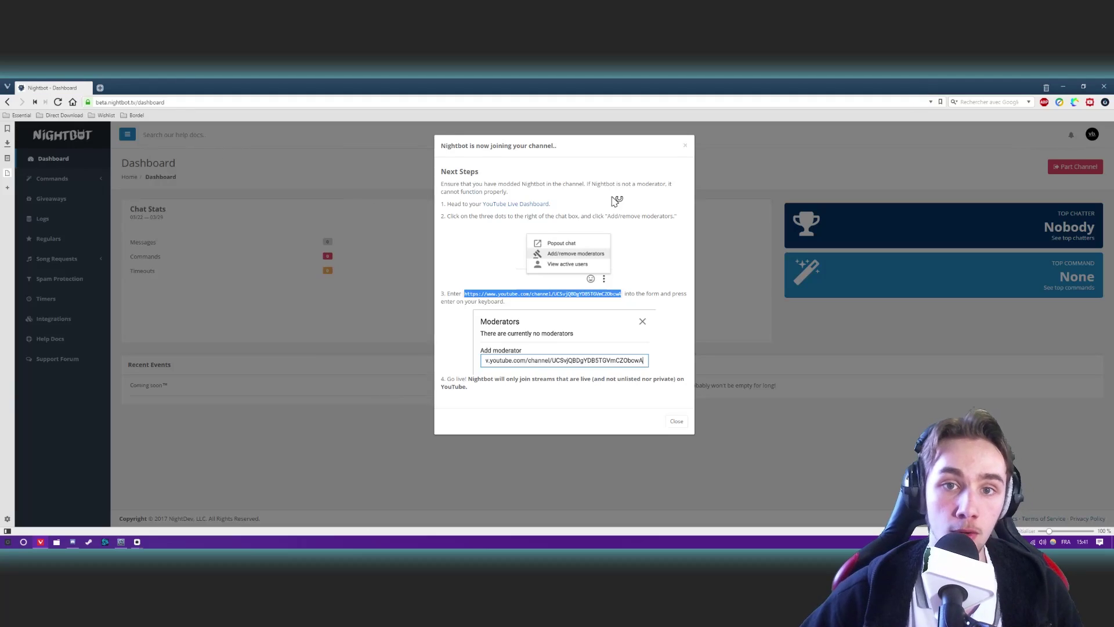
pyautogui.click(684, 146)
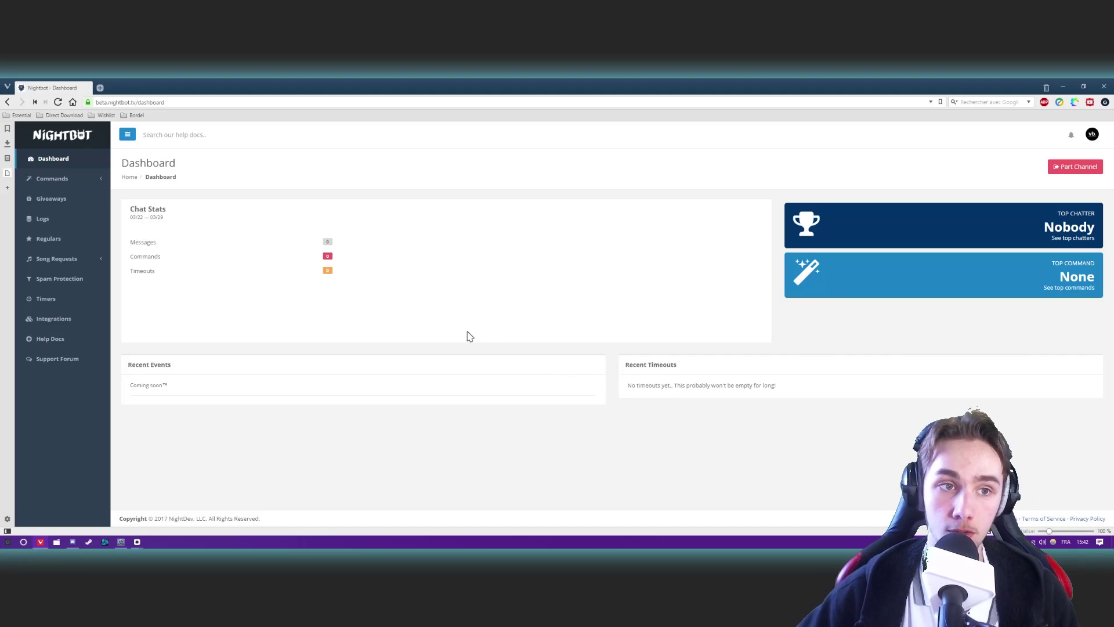
# - Start a new custom chat command in Nightbot and name it !micro
pyautogui.click(85, 186)
pyautogui.click(68, 195)
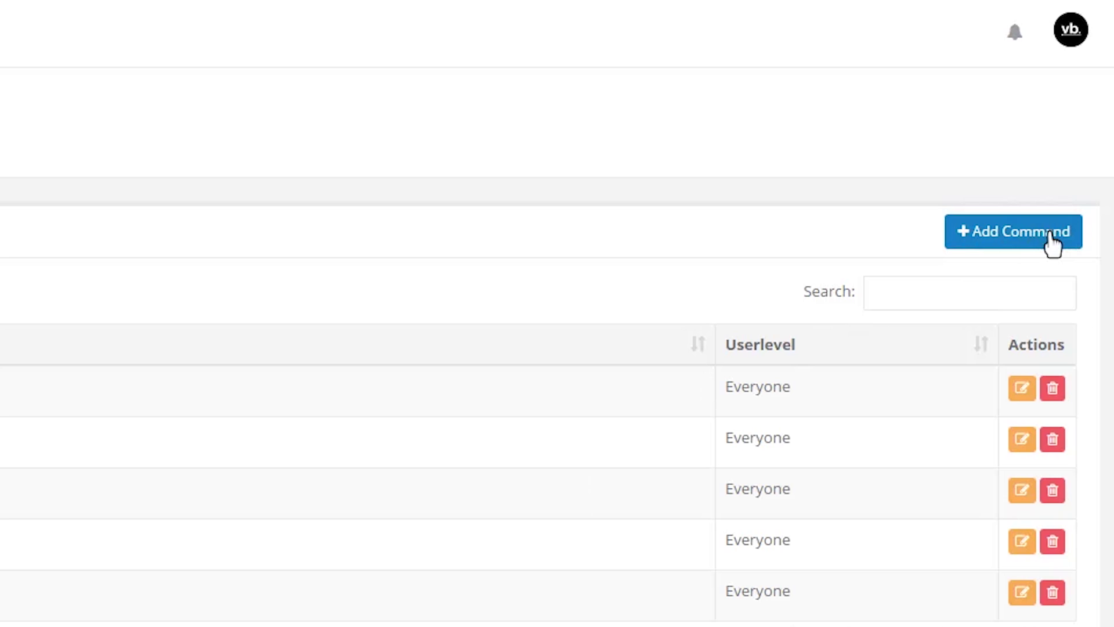
pyautogui.click(1051, 232)
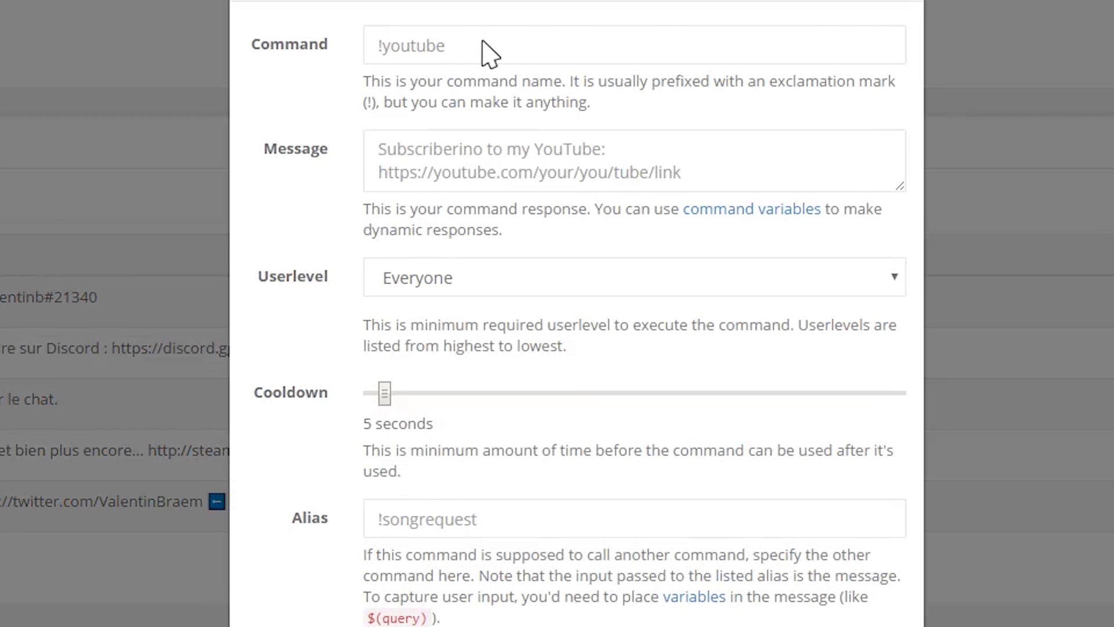
pyautogui.click(518, 51)
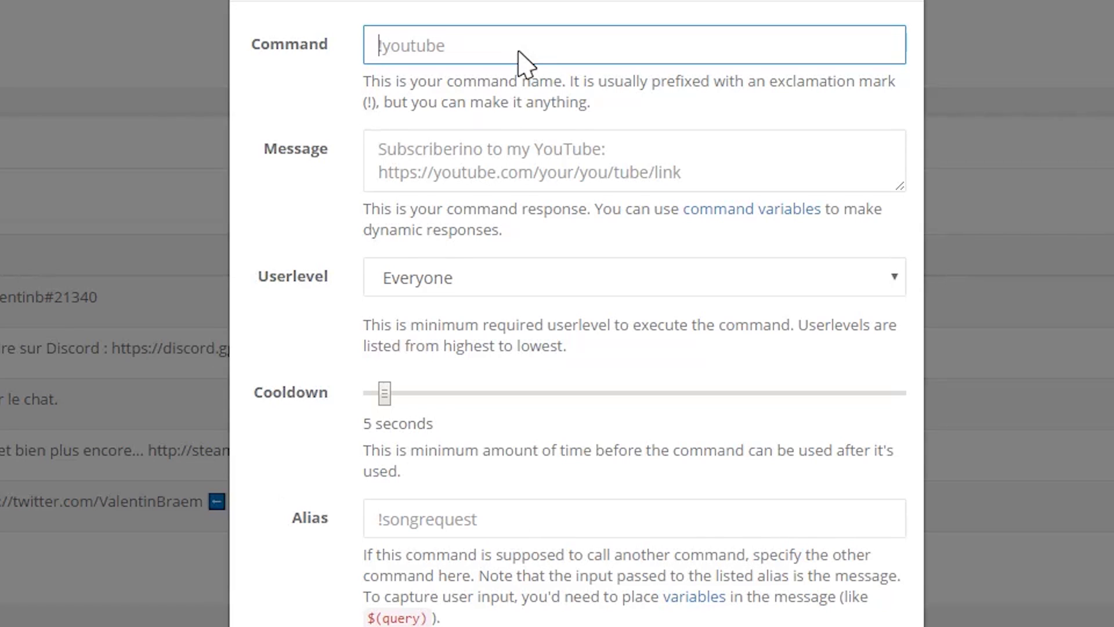
pyautogui.write('!micero')
pyautogui.press('BackSpace')
pyautogui.press('BackSpace')
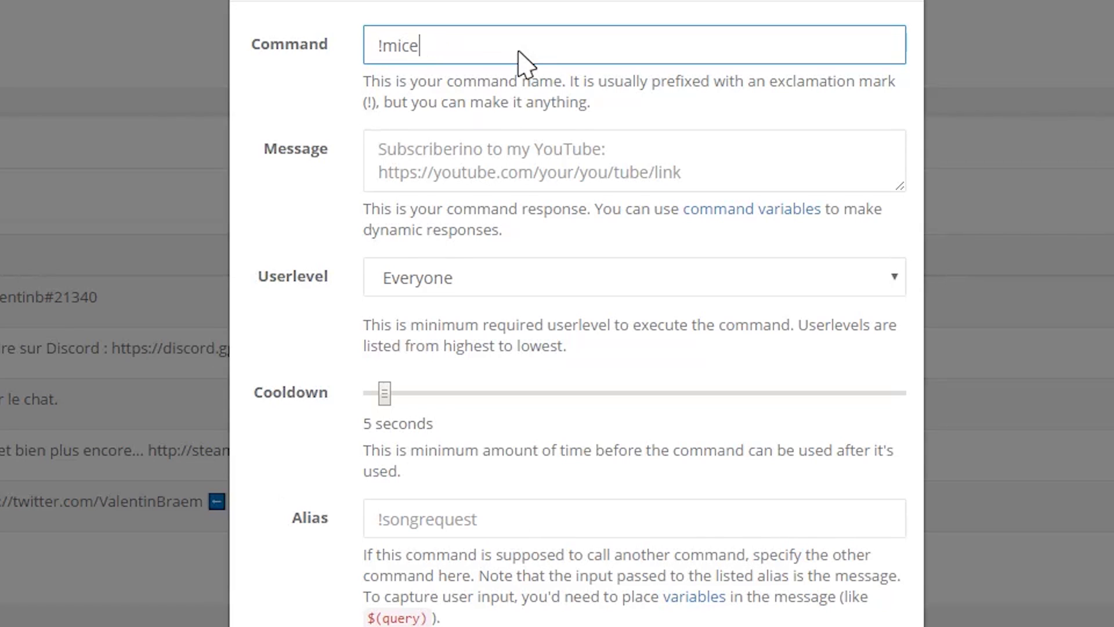
pyautogui.press('BackSpace')
pyautogui.write('ro')
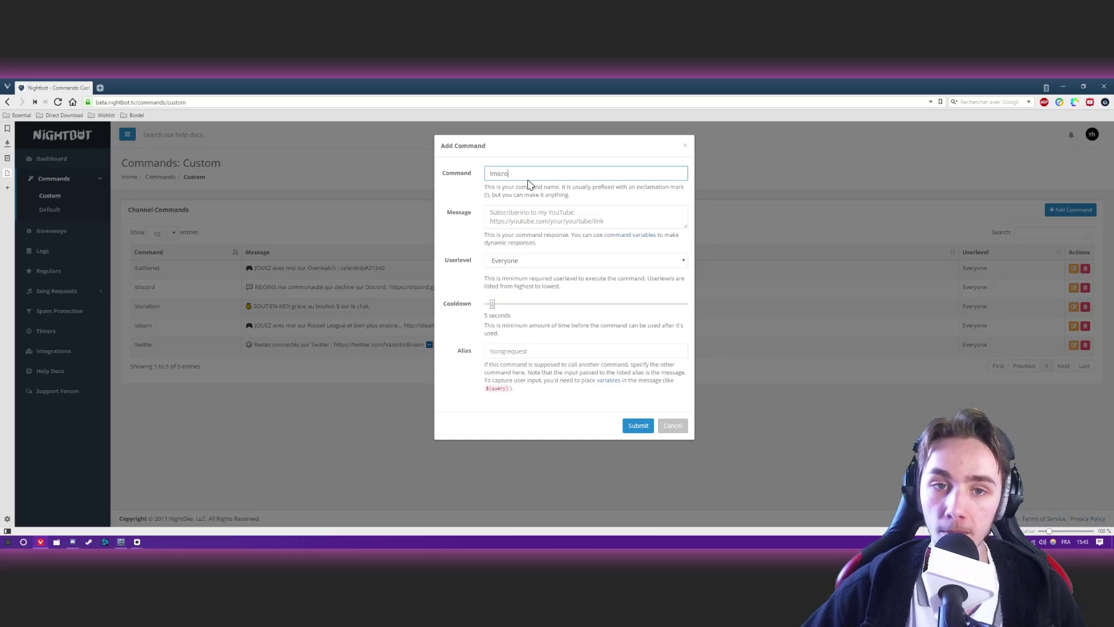
# - Enter "Mon micro : Shure SM58" as the response message of the !micro command
pyautogui.click(617, 216)
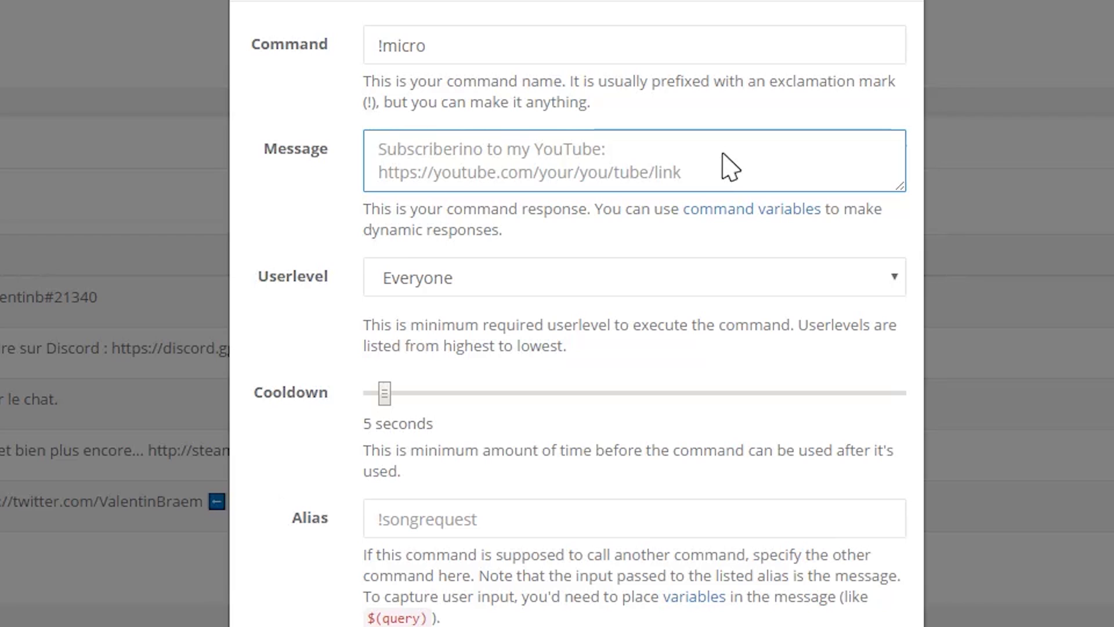
pyautogui.write('Mon ')
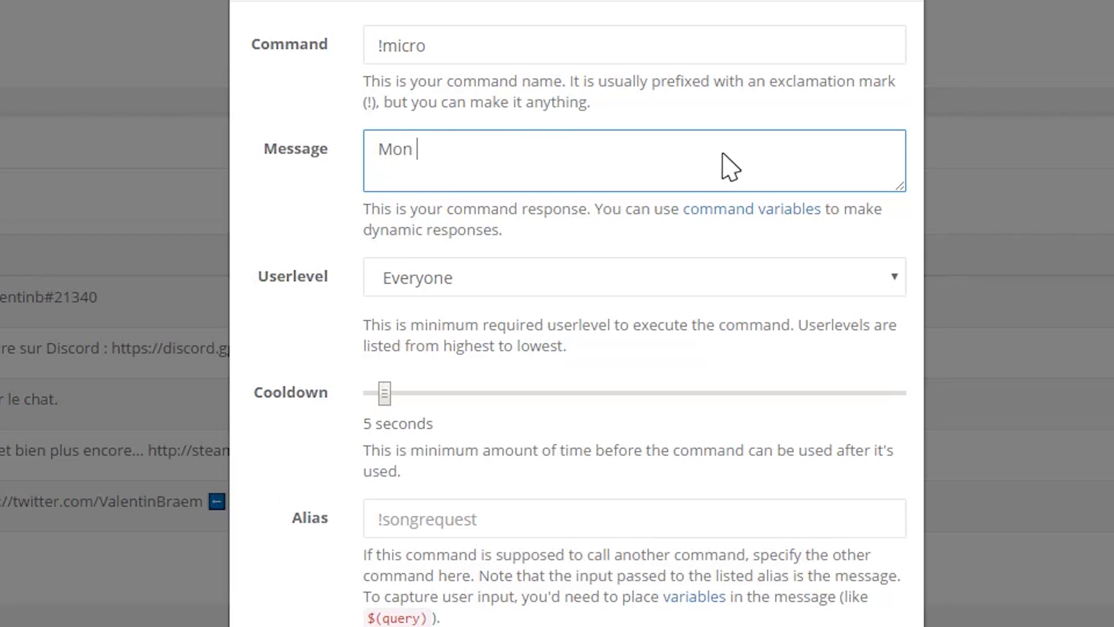
pyautogui.write('micro : Shu')
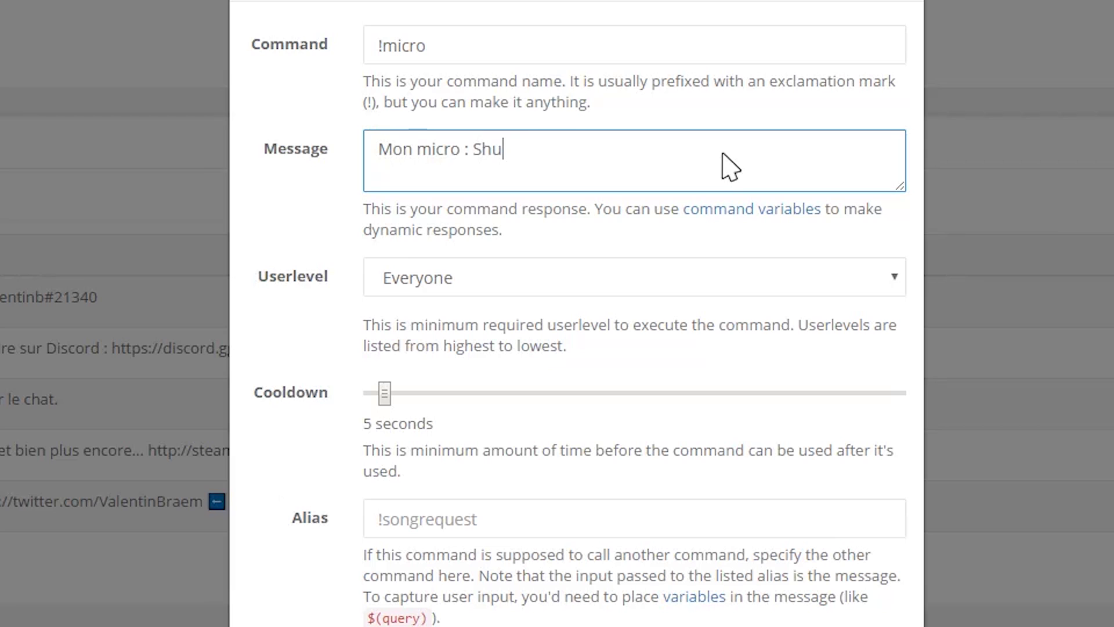
pyautogui.write('re SM58')
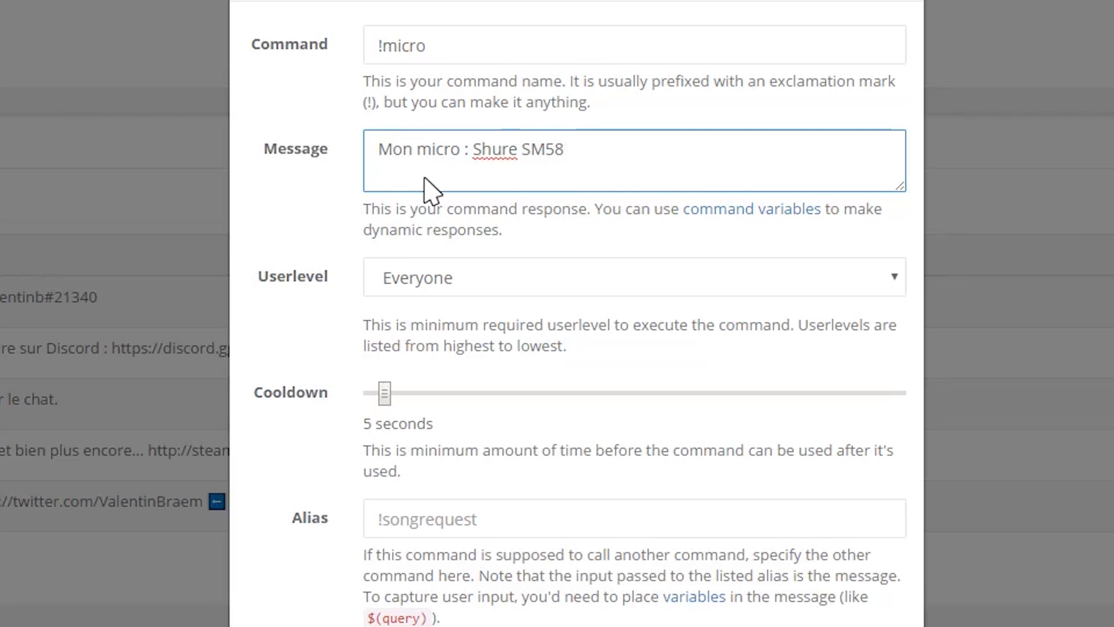
pyautogui.moveTo(369, 161); pyautogui.dragTo(707, 156)
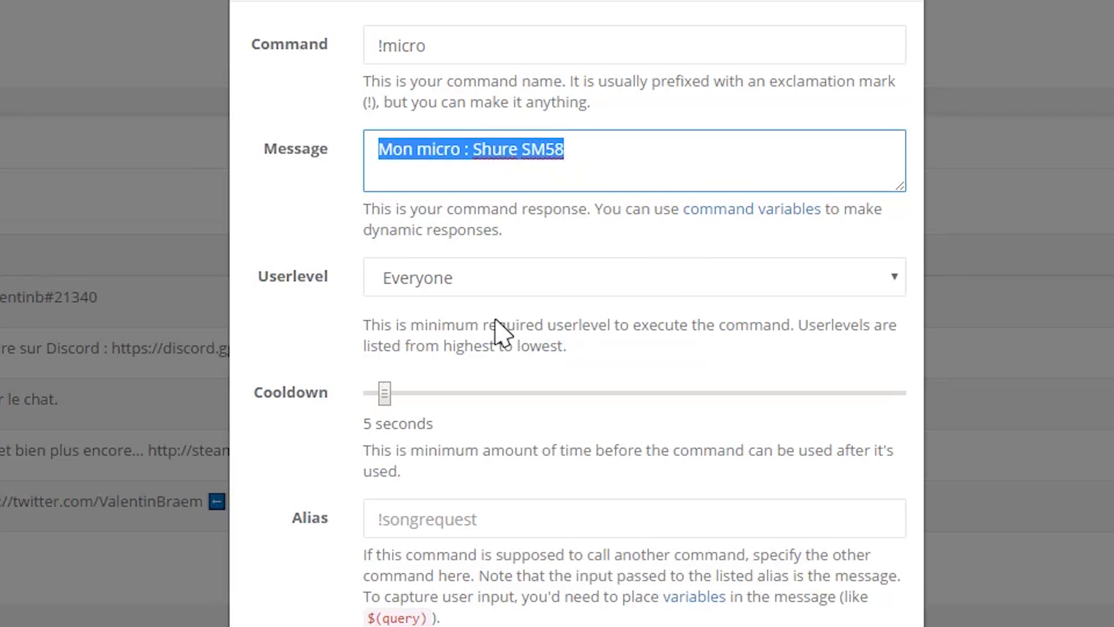
# - Keep the userlevel at Everyone, set the cooldown to 30 seconds, and submit the !micro command
pyautogui.click(318, 284)
pyautogui.click(597, 281)
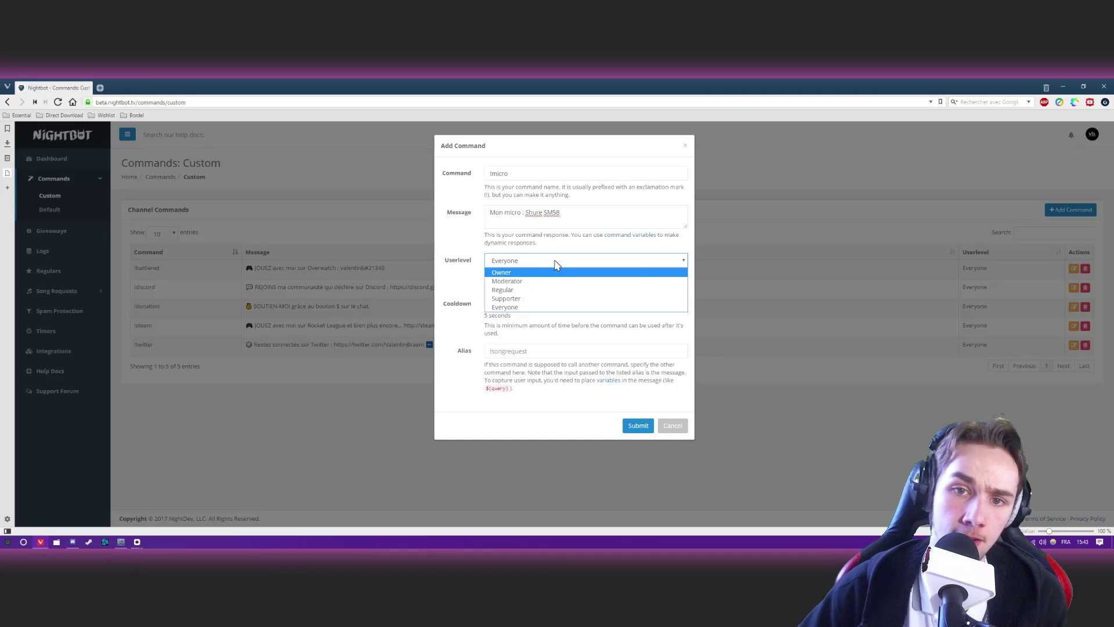
pyautogui.click(555, 264)
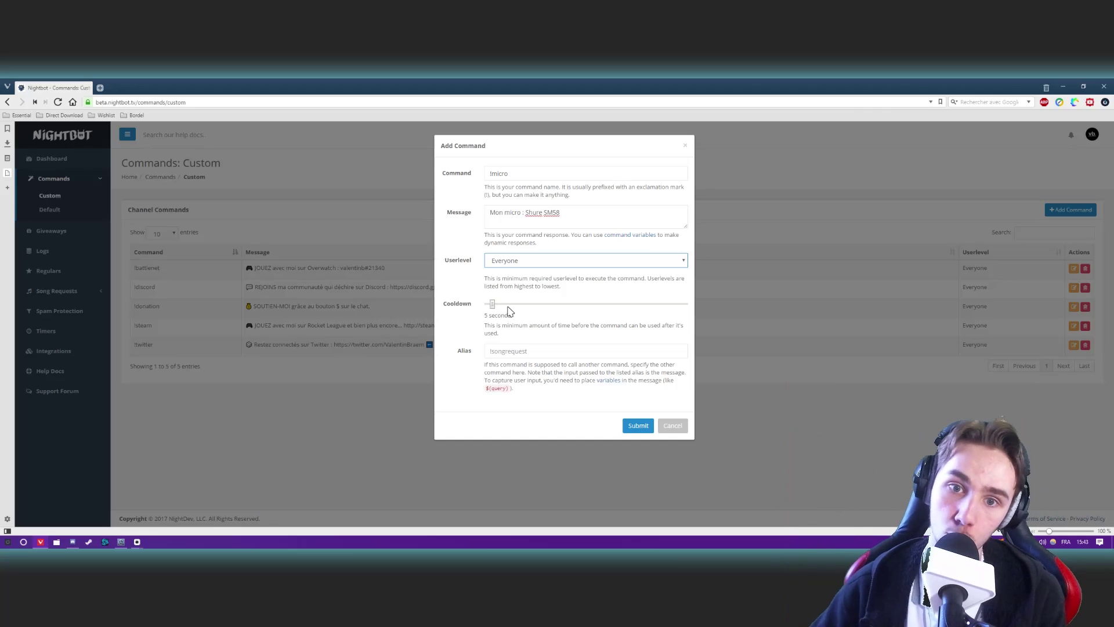
pyautogui.moveTo(493, 304); pyautogui.dragTo(509, 305)
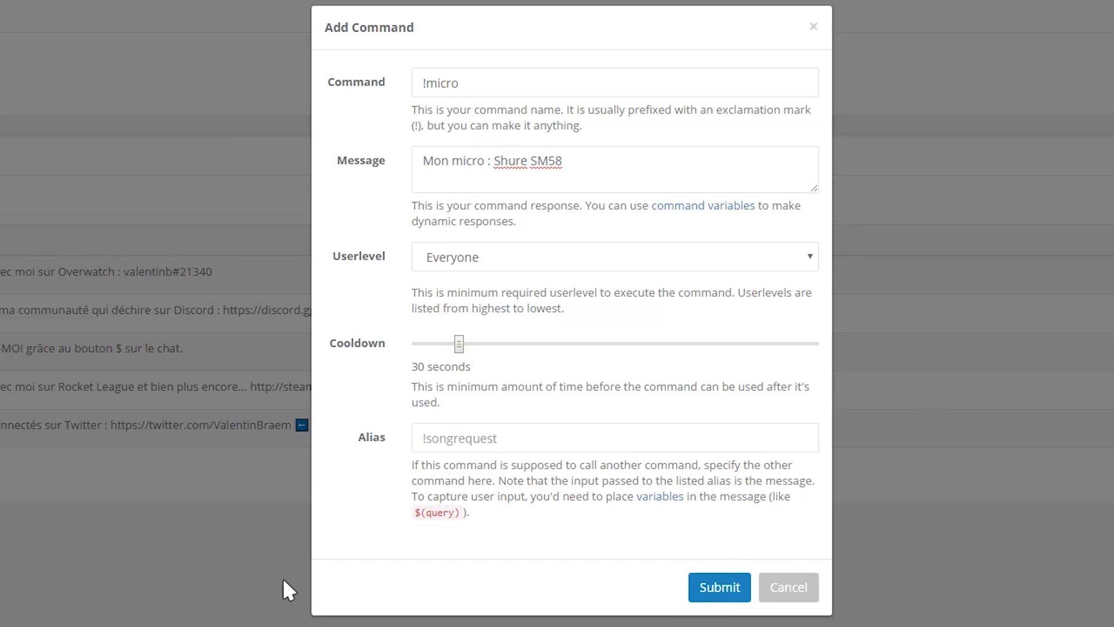
pyautogui.press('Return')
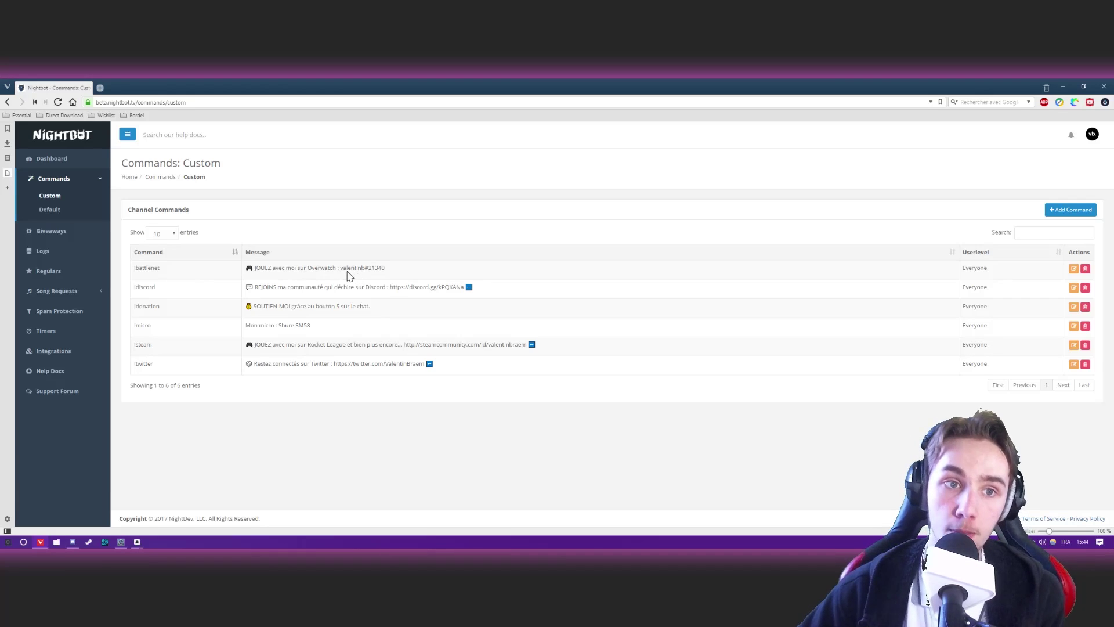
# - On the giveaways page, enter 10000 as the keyword for a Keyword giveaway, and switch the giveaway type to Random Number
pyautogui.click(72, 234)
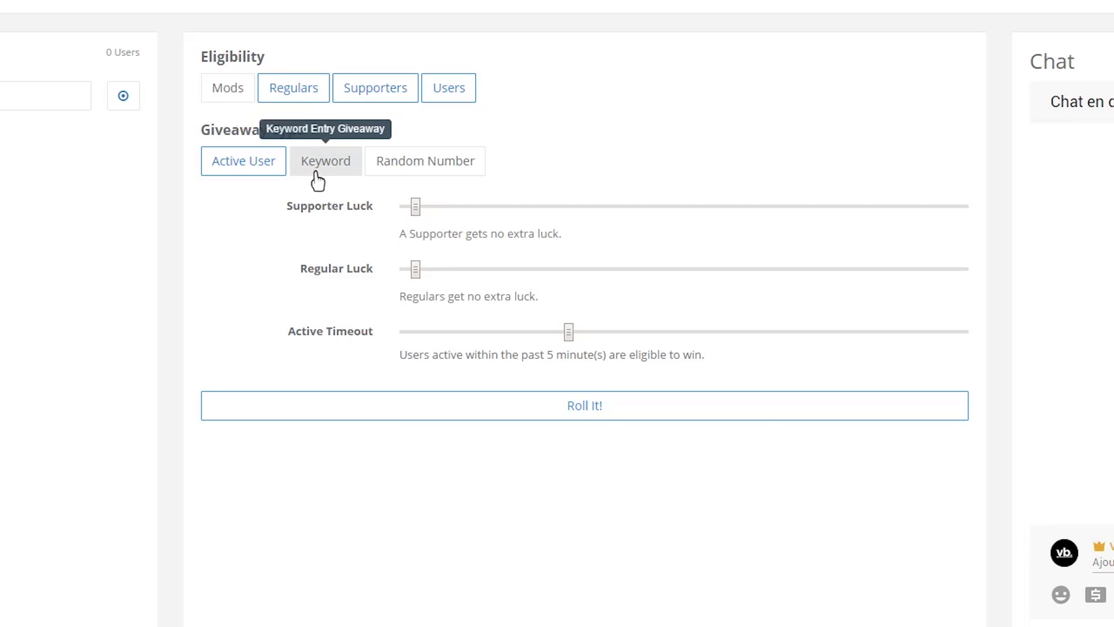
pyautogui.click(440, 267)
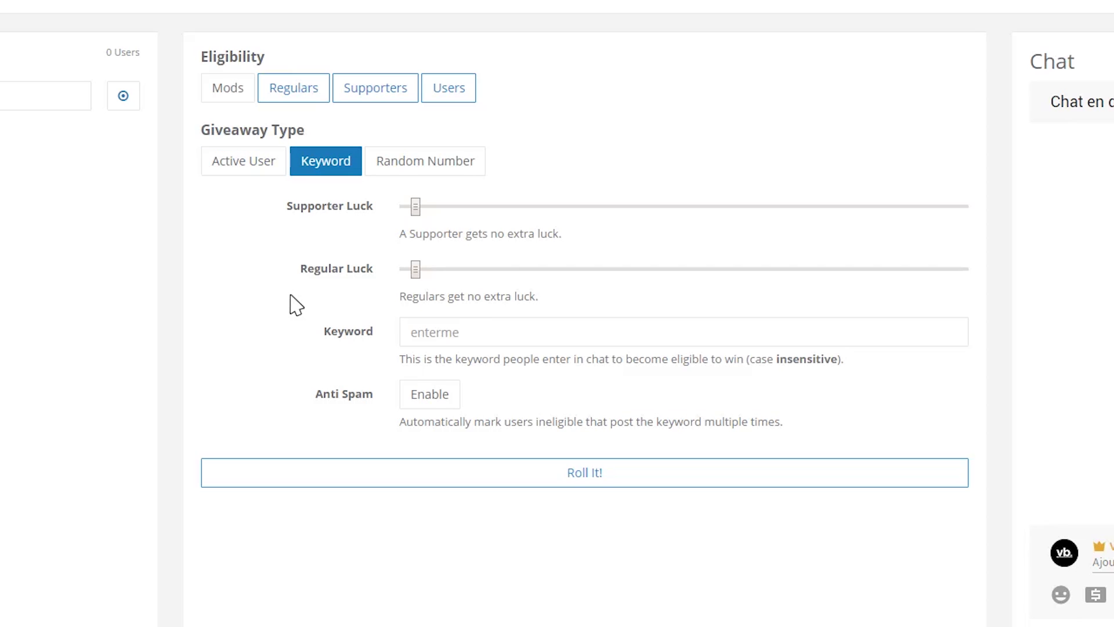
pyautogui.click(570, 334)
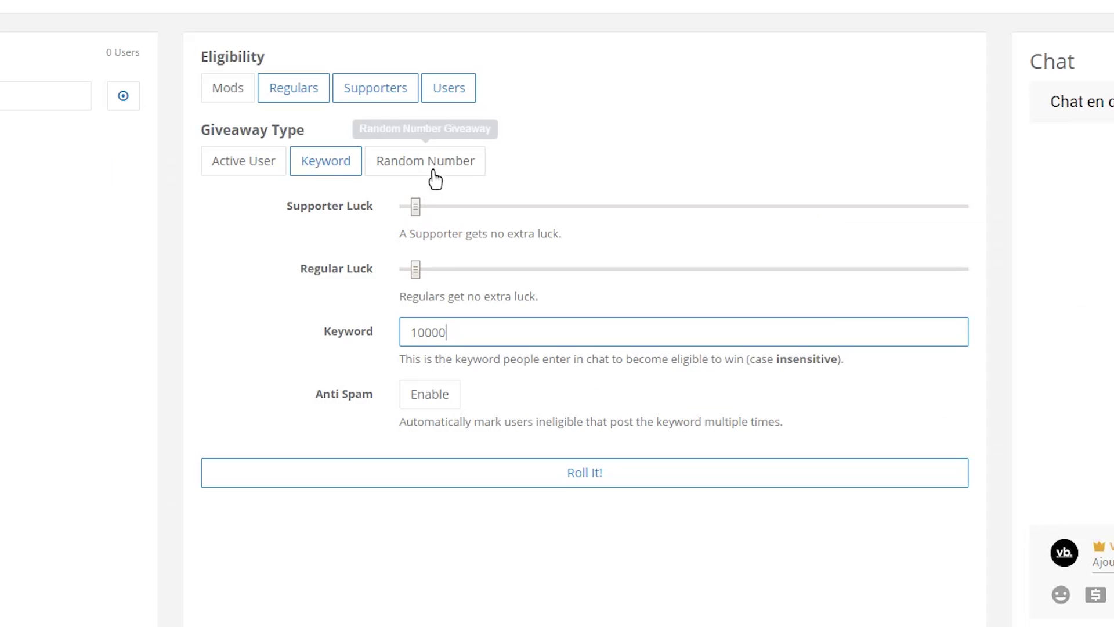
pyautogui.click(496, 266)
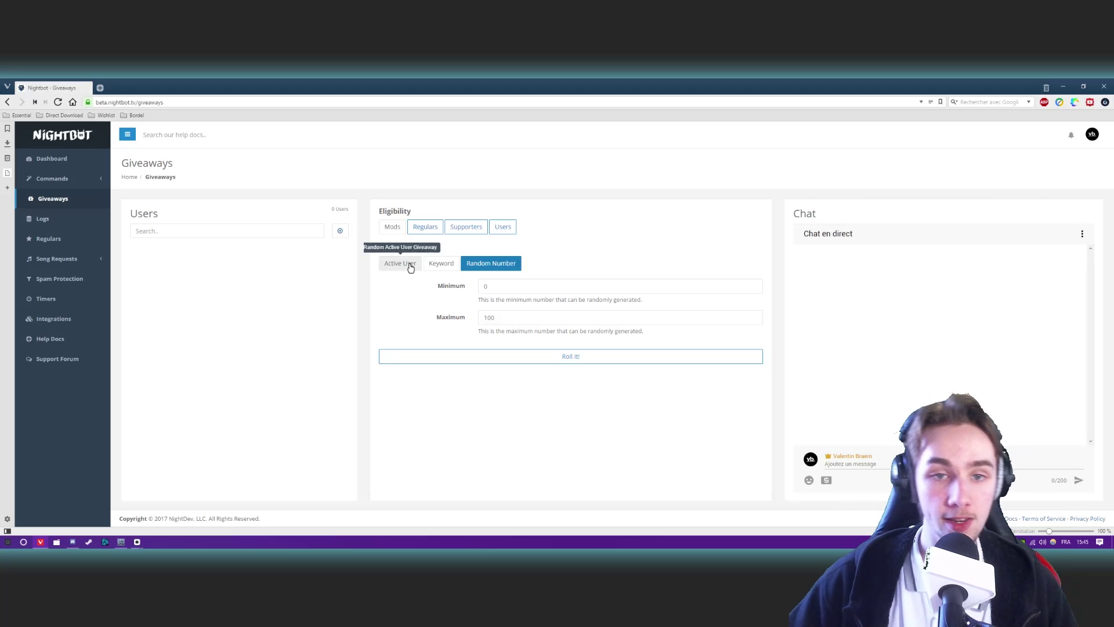
# - Compare the Keyword and Random Number giveaway types and display the Active User giveaway options
pyautogui.click(260, 161)
pyautogui.click(443, 264)
pyautogui.click(491, 262)
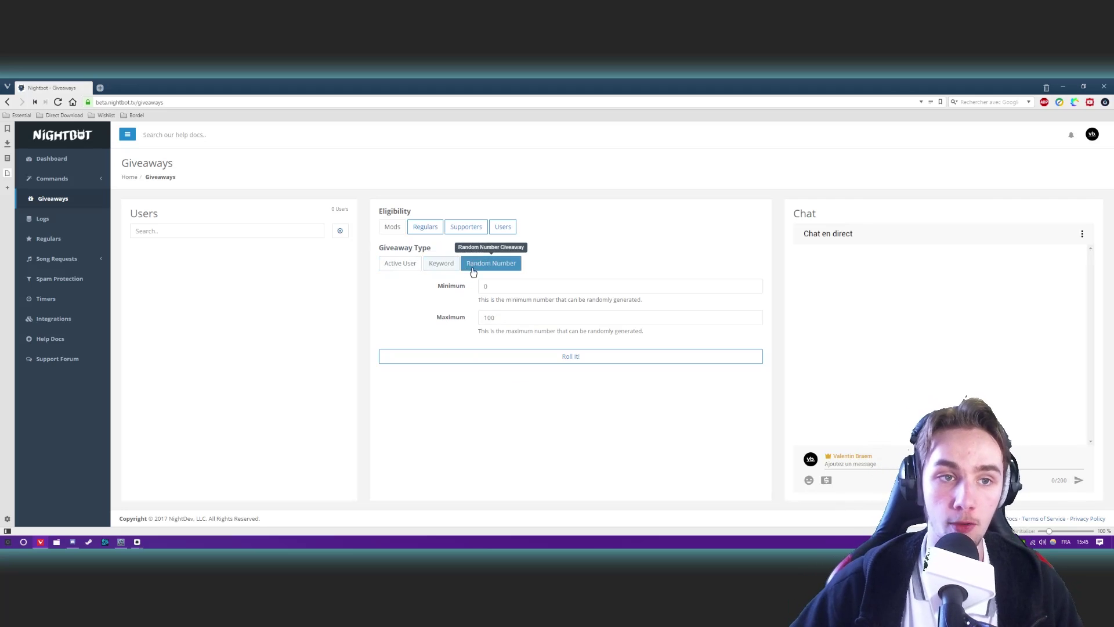
pyautogui.click(400, 262)
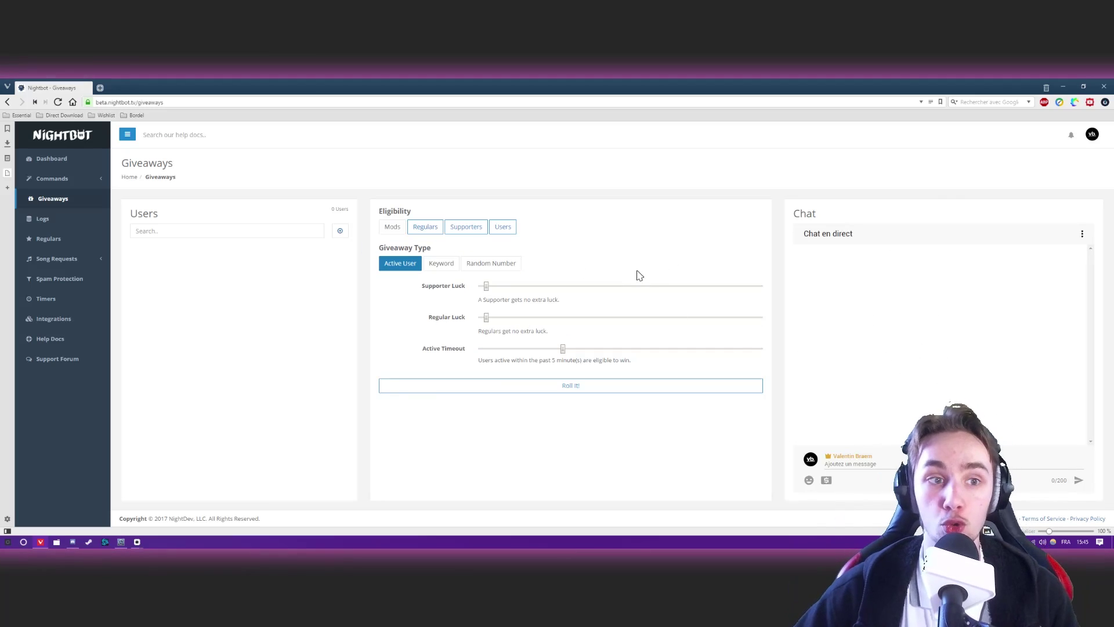
# - View the channel chat logs, and look over the Playlist and AutoDJ pages of the song requests
pyautogui.click(46, 220)
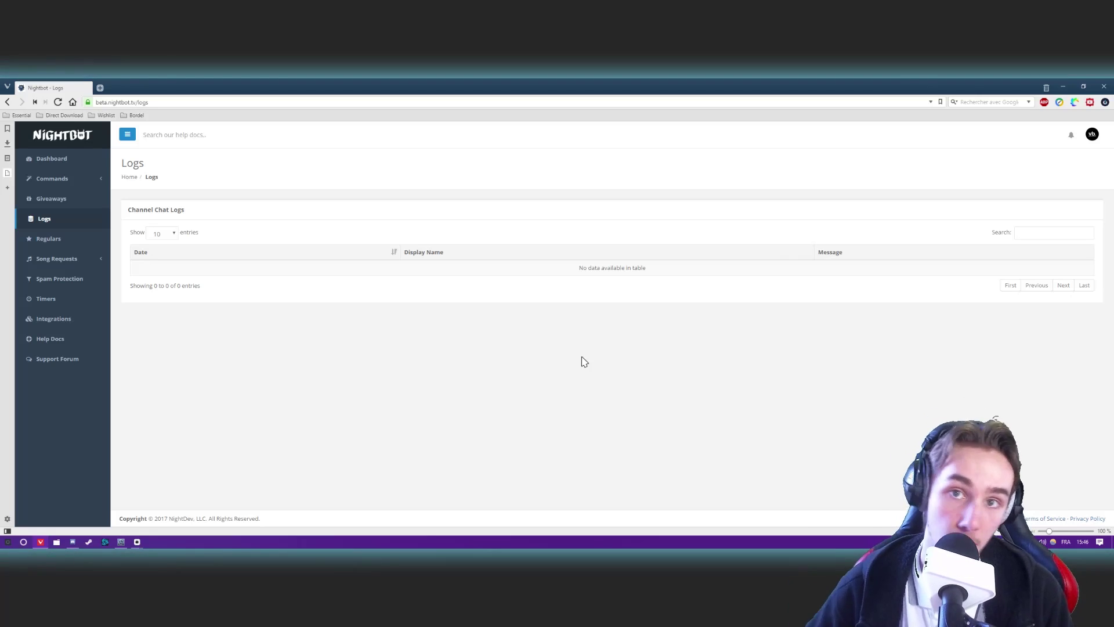
pyautogui.click(96, 259)
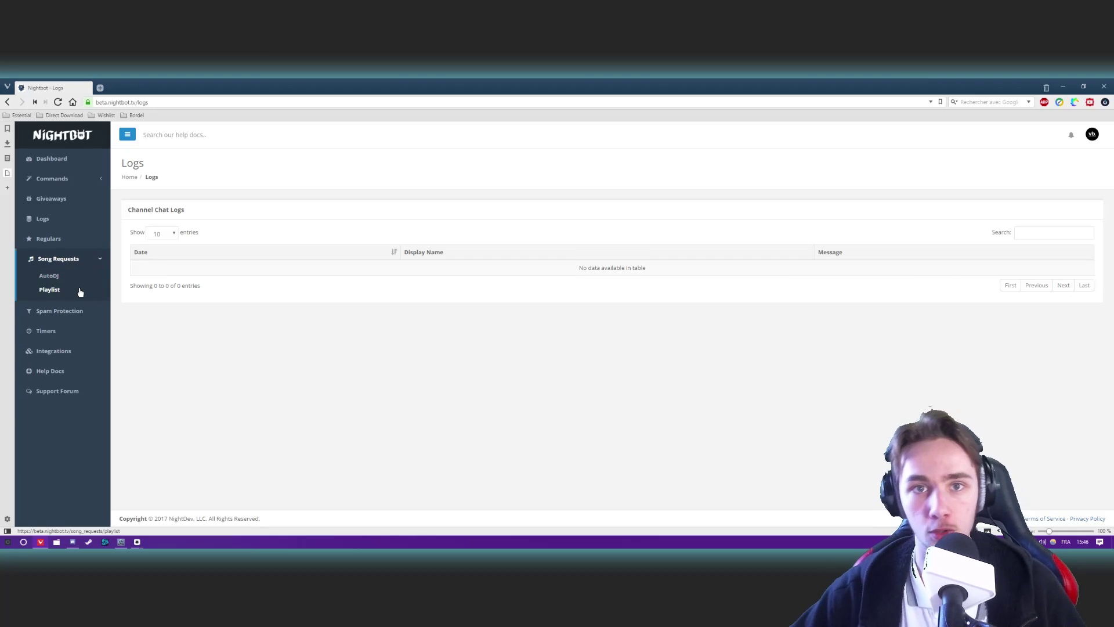
pyautogui.click(80, 291)
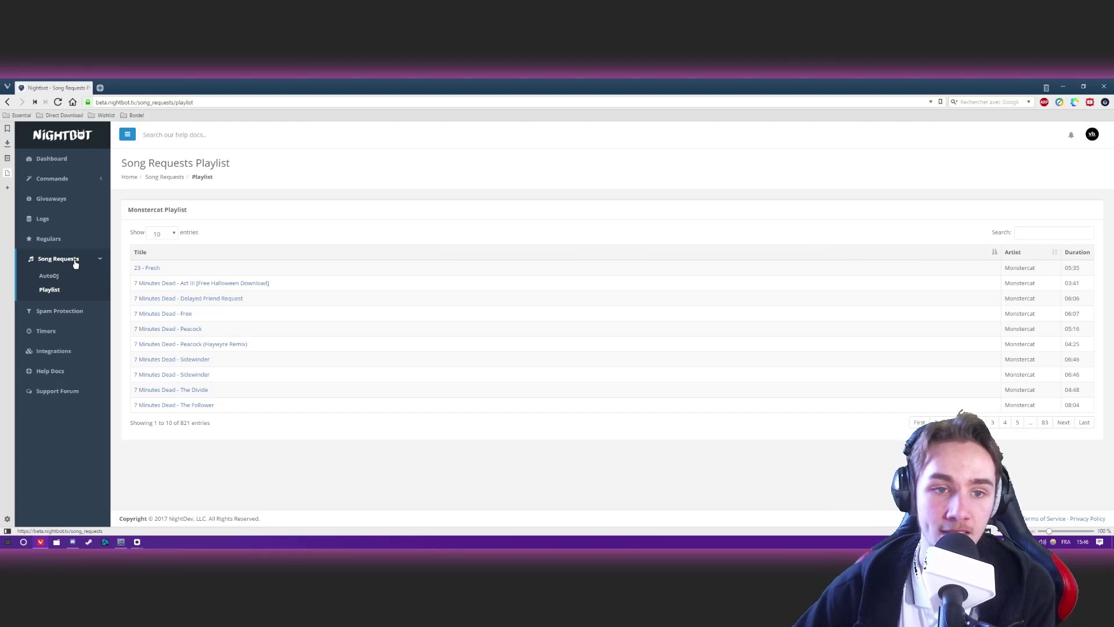
pyautogui.click(63, 279)
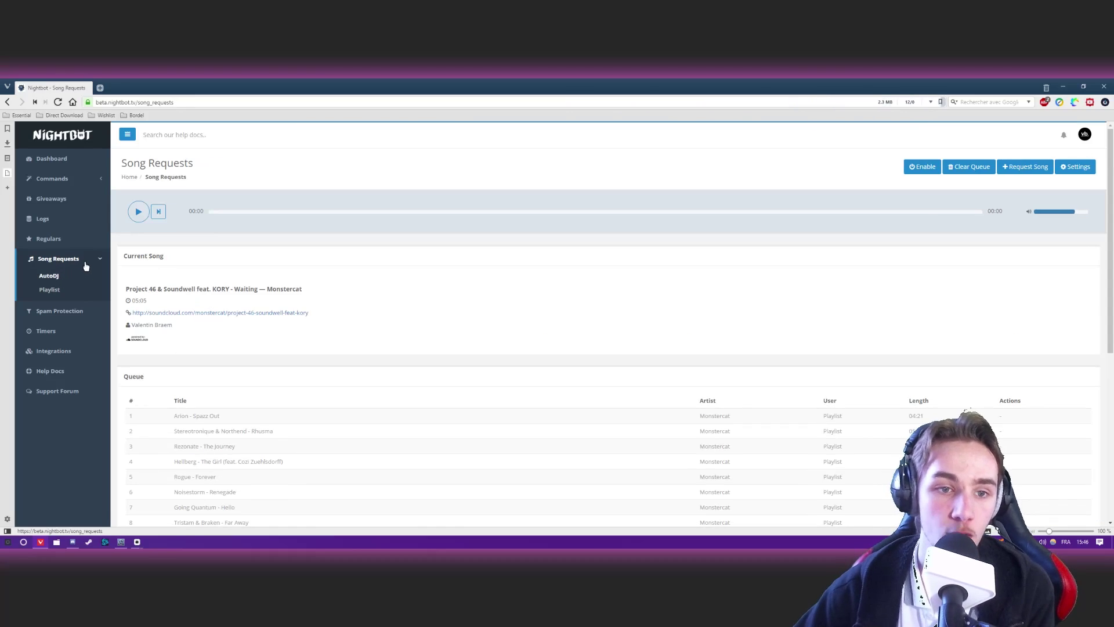
pyautogui.click(138, 290)
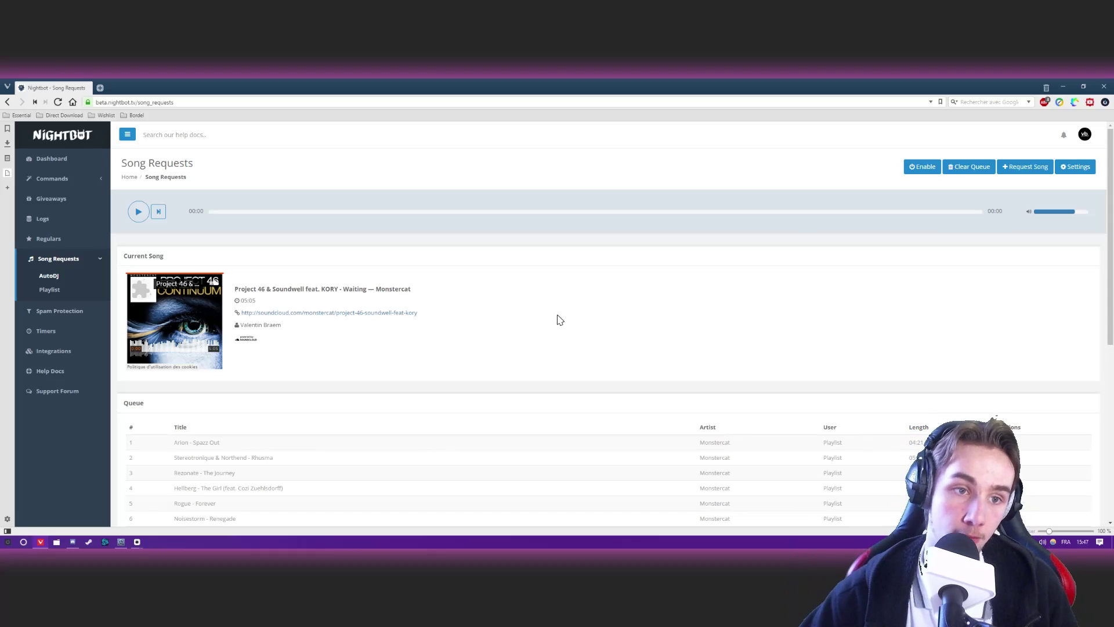
# - Open the options of the Blacklist Words/Phrases filter in Spam Protection and enlarge the blacklist text area
pyautogui.click(88, 317)
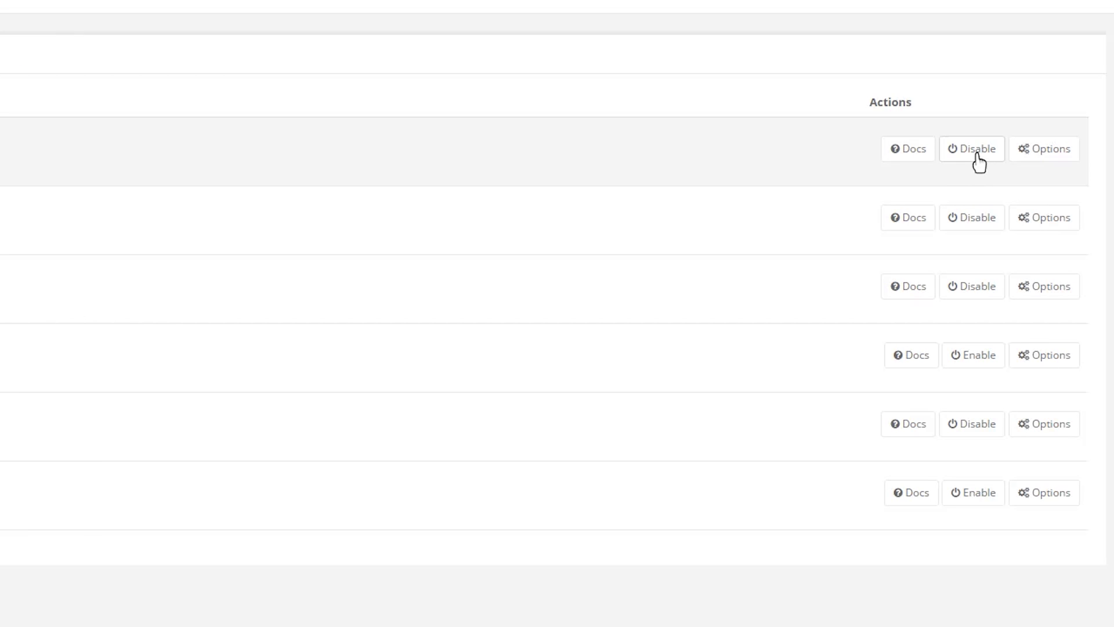
pyautogui.click(1048, 150)
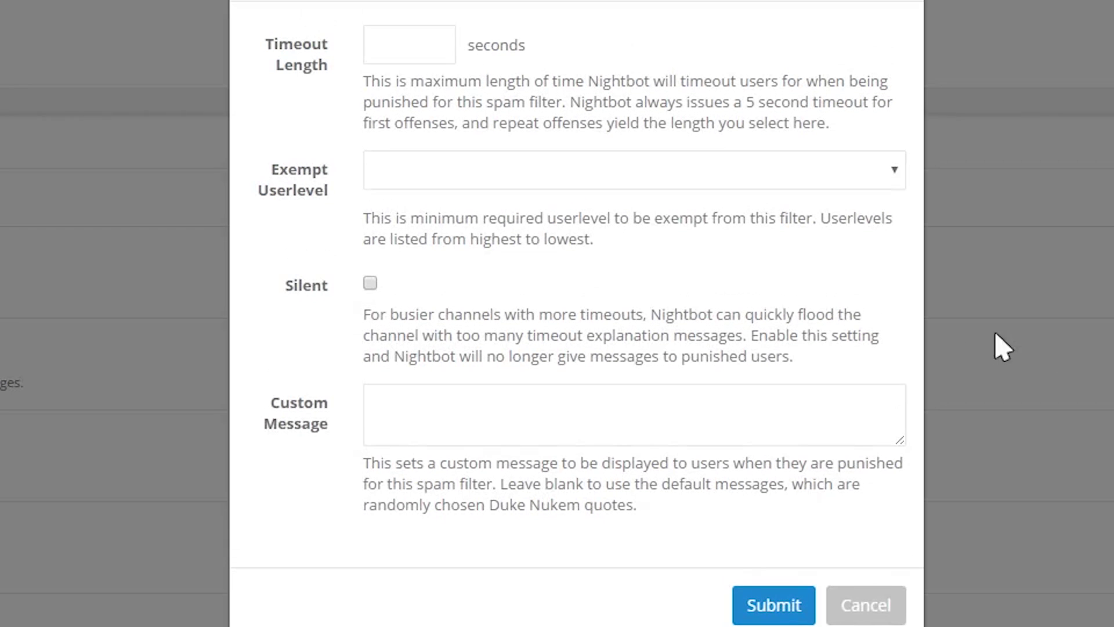
pyautogui.click(528, 81)
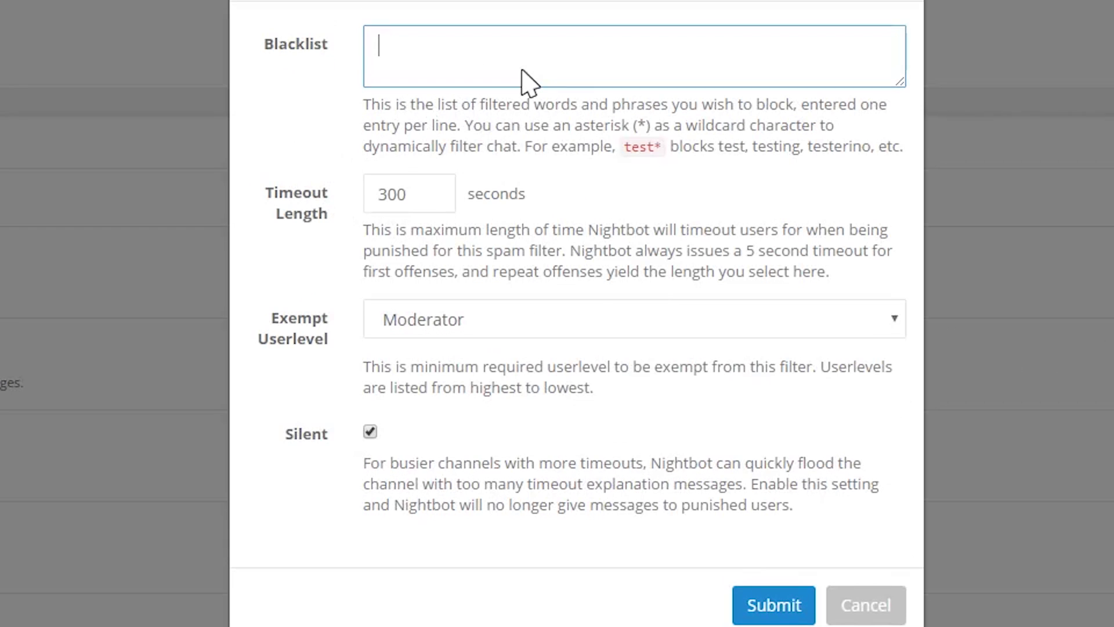
pyautogui.moveTo(904, 88); pyautogui.dragTo(902, 204)
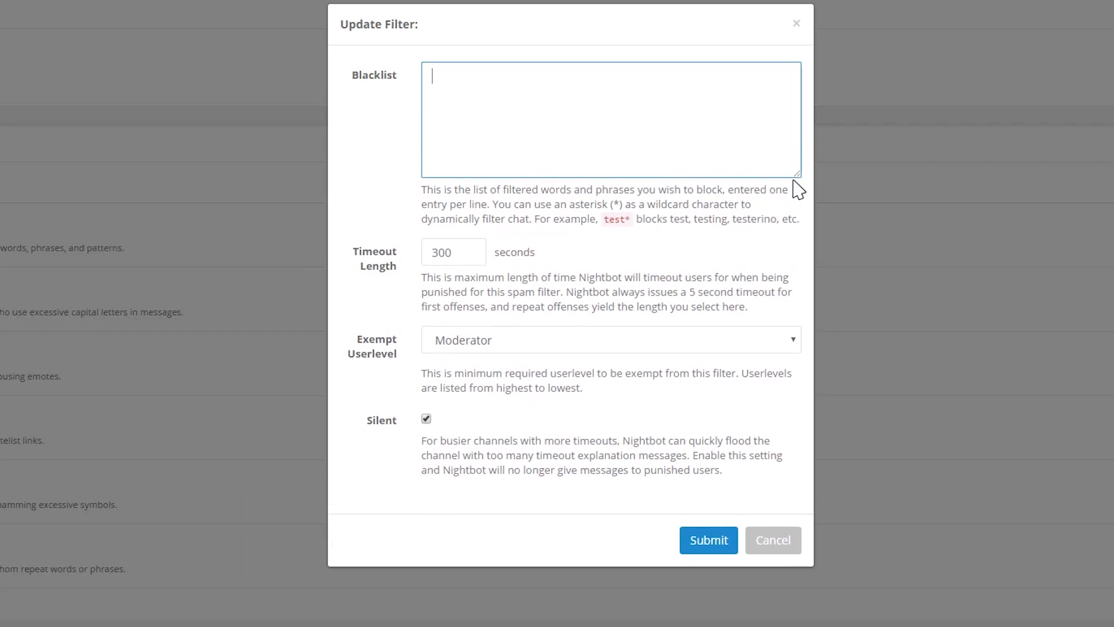
pyautogui.moveTo(797, 188); pyautogui.dragTo(790, 235)
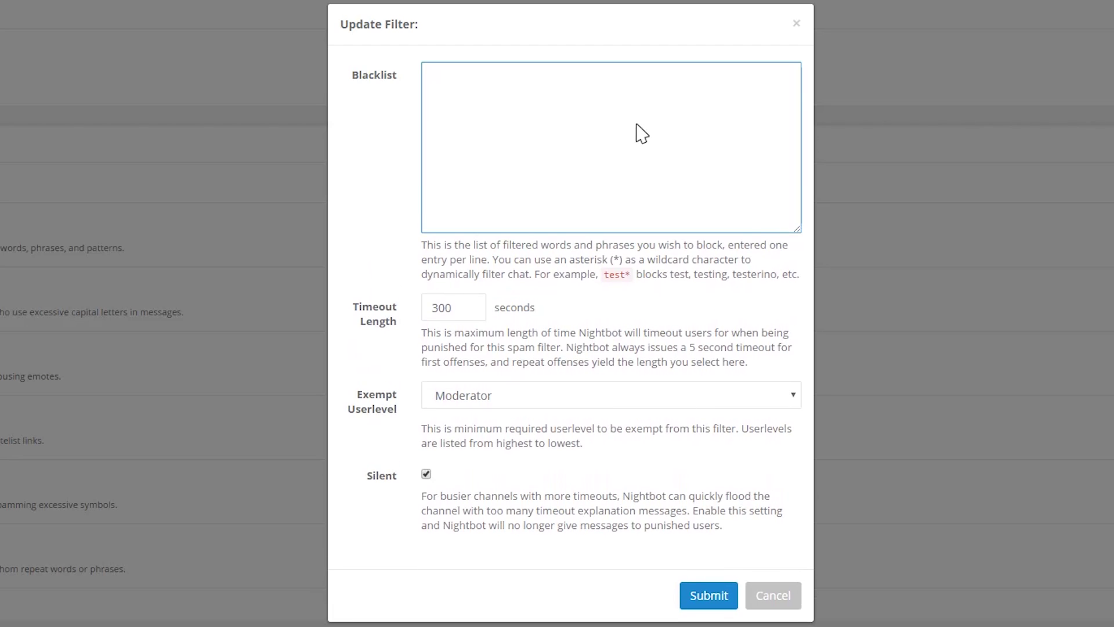
# - Enter merde, putain, enculé and pute* as blacklisted words, one per line
pyautogui.write('merde')
pyautogui.press('Return')
pyautogui.write('putain')
pyautogui.press('Return')
pyautogui.write('enculé')
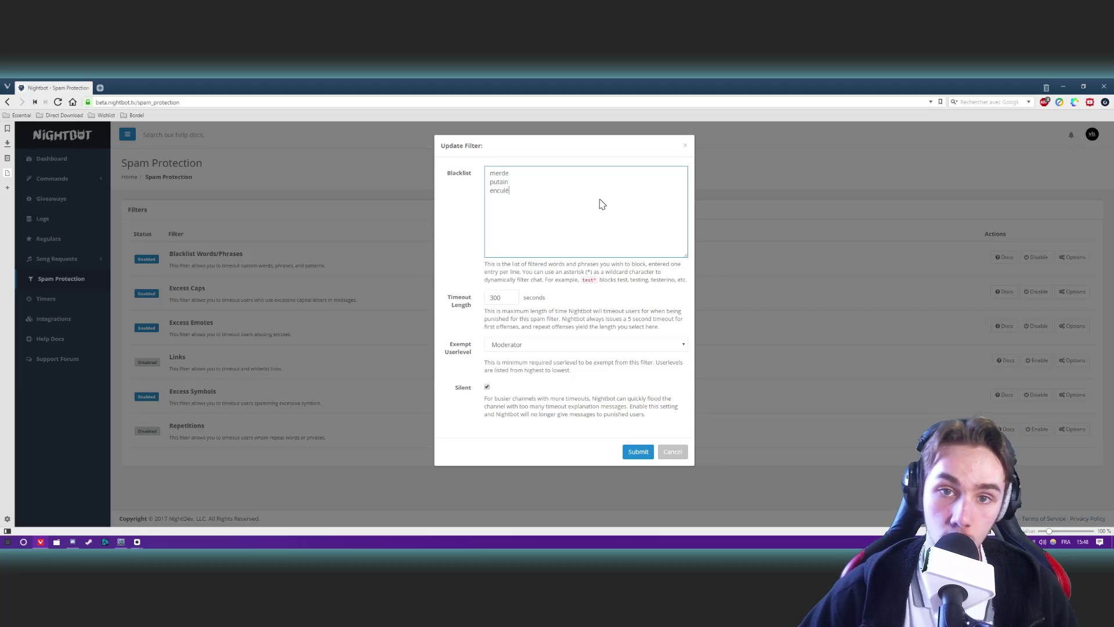
pyautogui.write('pute')
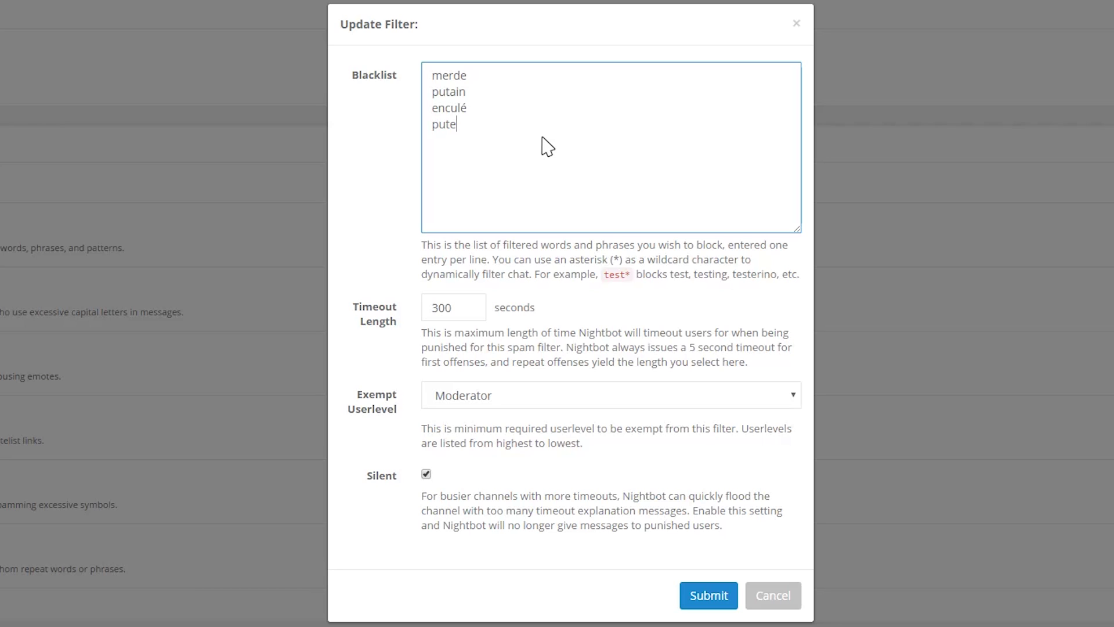
pyautogui.write('*')
pyautogui.click(457, 134)
pyautogui.moveTo(458, 134); pyautogui.dragTo(480, 137)
pyautogui.click(529, 169)
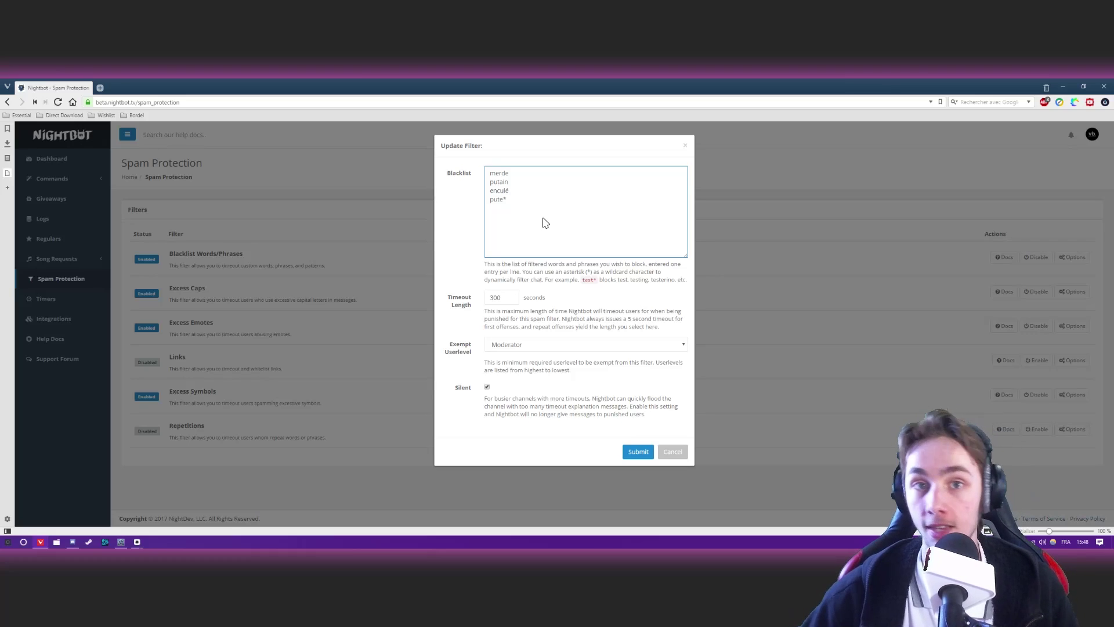
pyautogui.moveTo(489, 200); pyautogui.dragTo(505, 209)
pyautogui.click(555, 214)
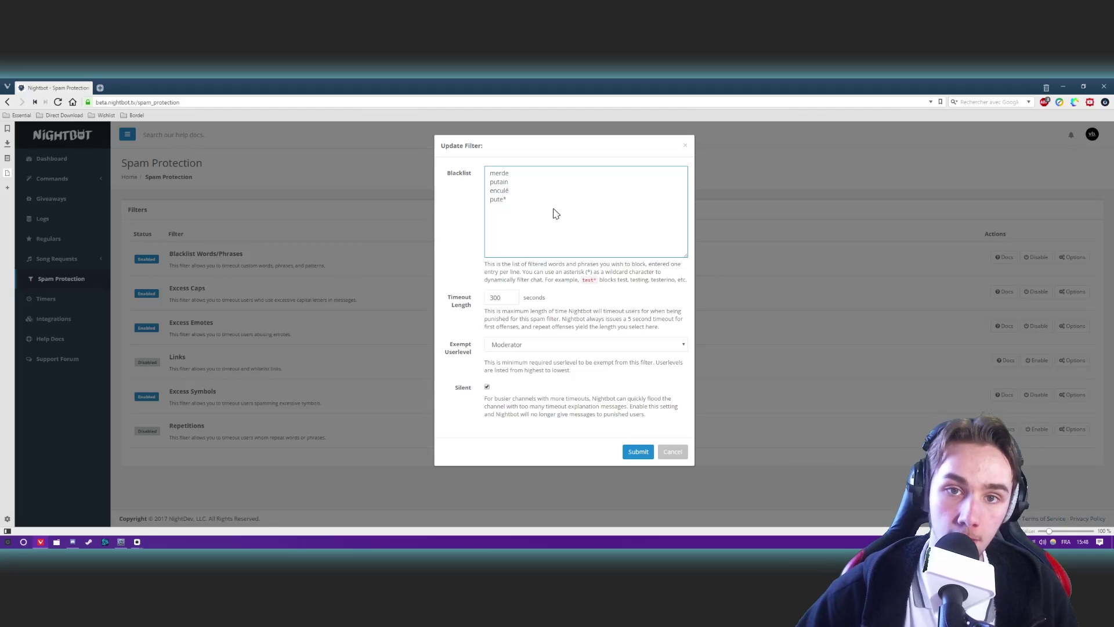
pyautogui.moveTo(538, 211); pyautogui.dragTo(486, 166)
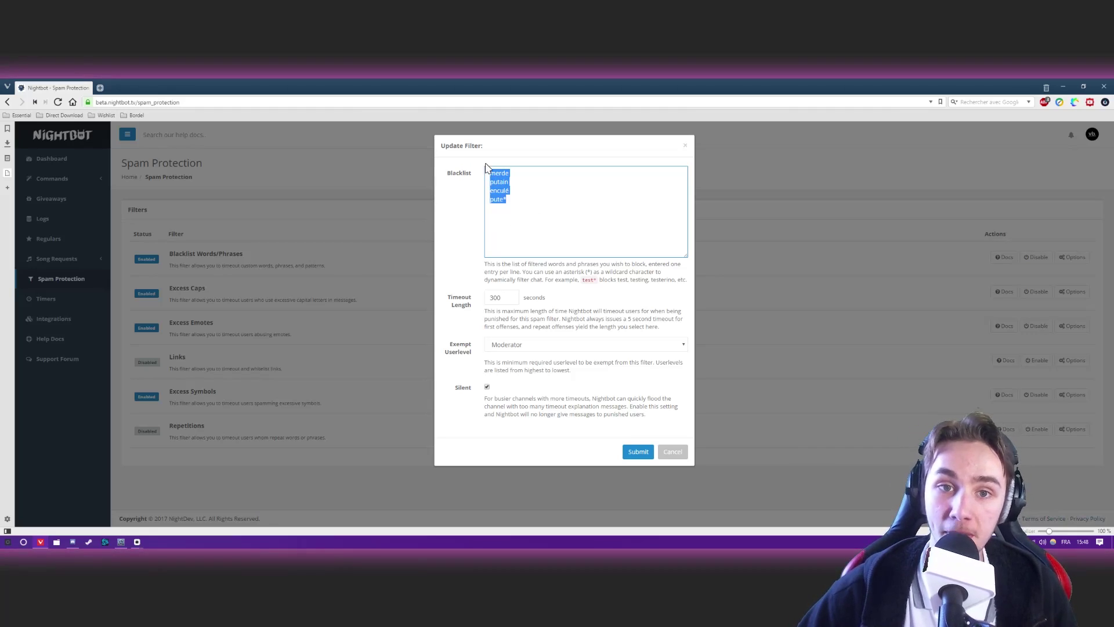
pyautogui.click(567, 222)
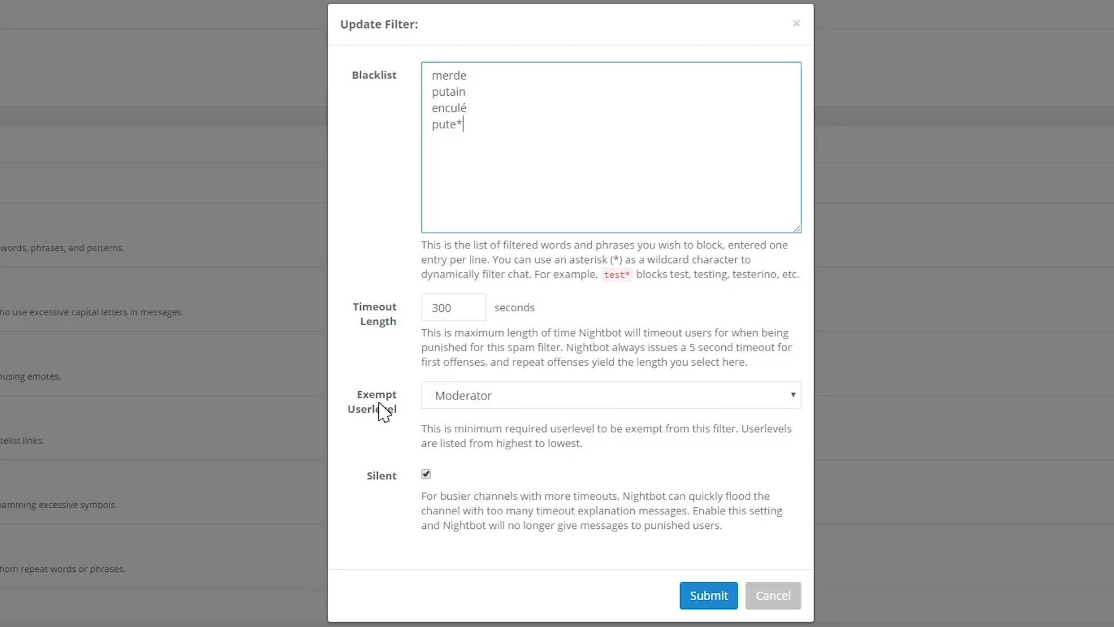
# - Try Owner as the blacklist filter's exempt userlevel, set it back to Moderator, and submit the filter
pyautogui.click(521, 405)
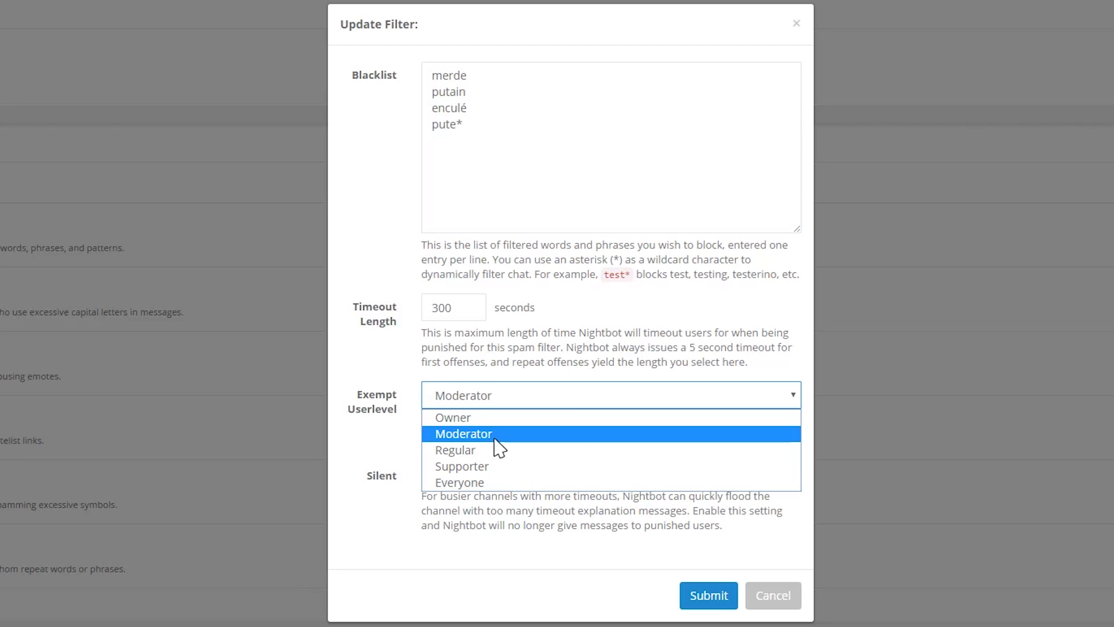
pyautogui.click(509, 440)
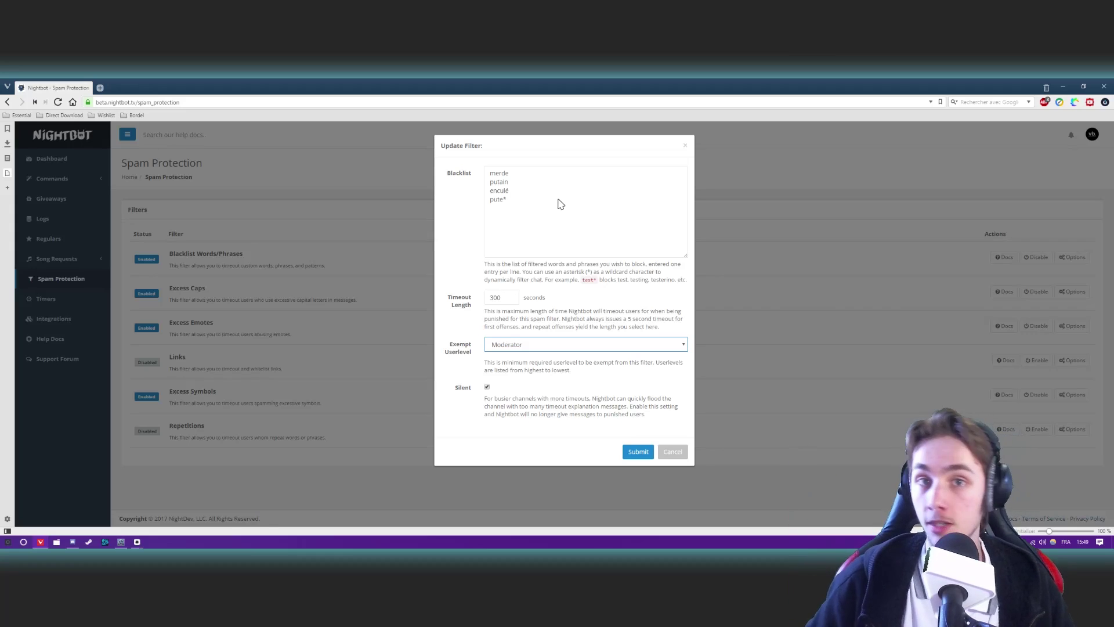
pyautogui.click(546, 345)
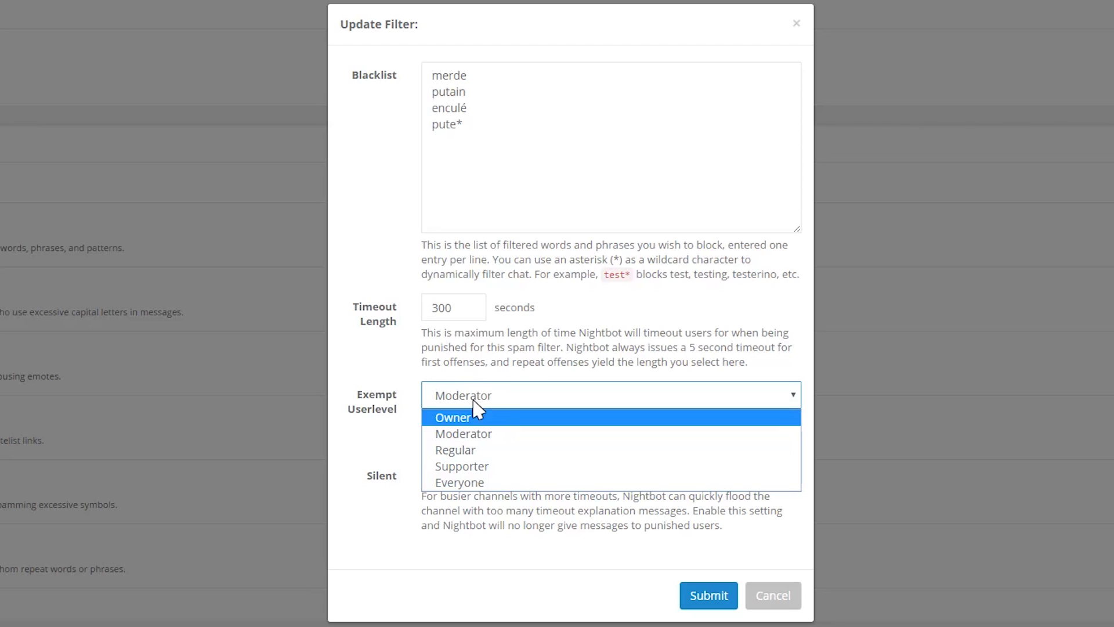
pyautogui.click(520, 356)
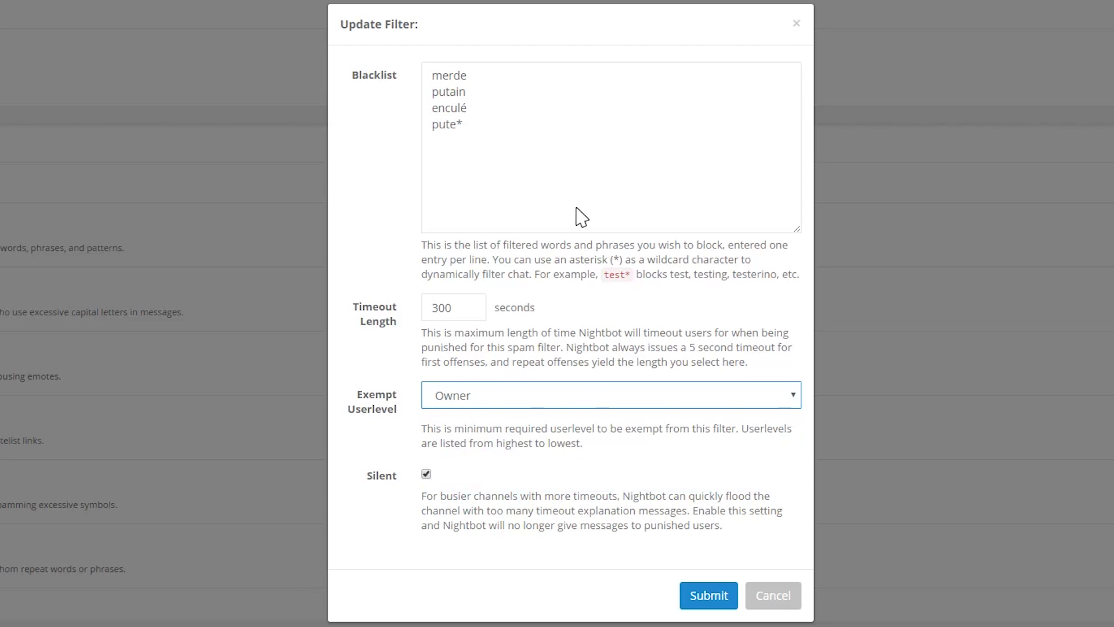
pyautogui.click(558, 395)
pyautogui.click(532, 436)
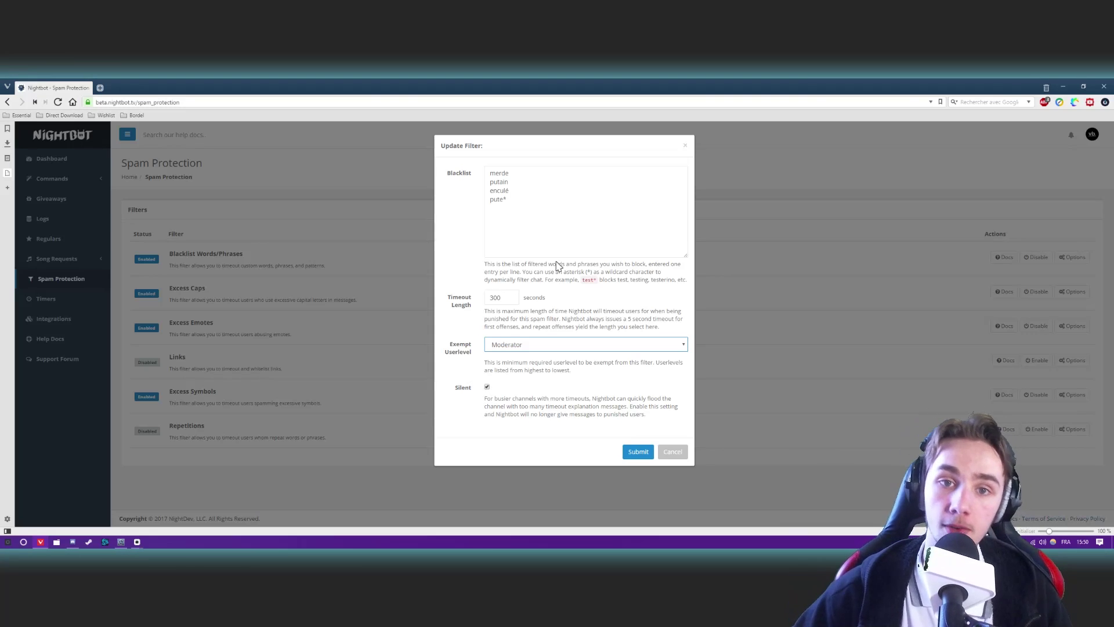
pyautogui.click(636, 453)
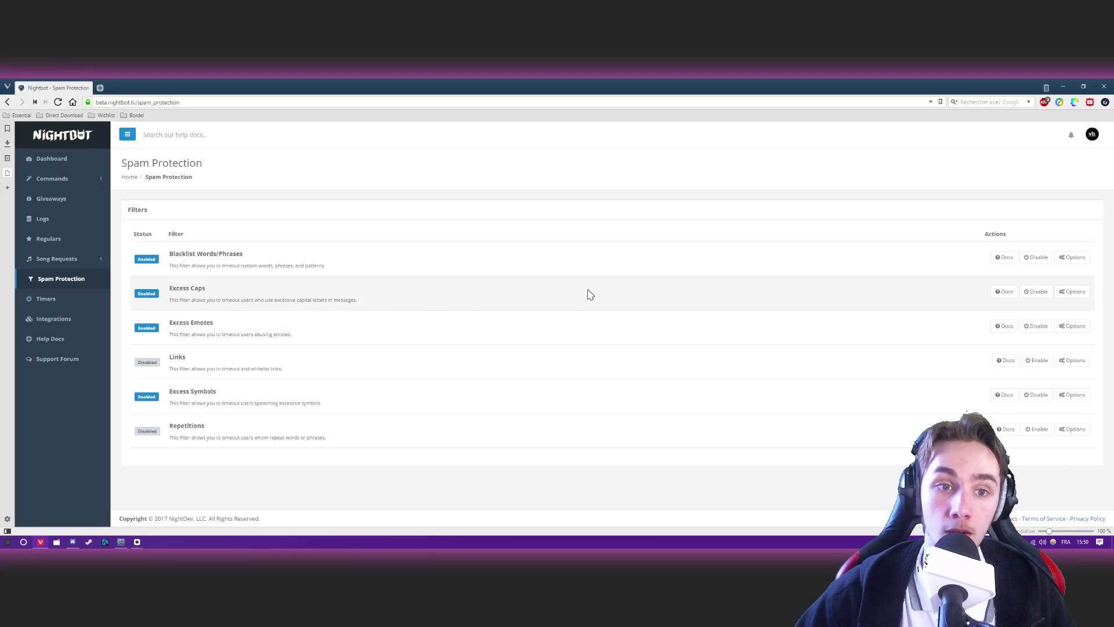
# - Try a limit of 10 in the Excess Caps filter options and discard the change
pyautogui.click(1075, 292)
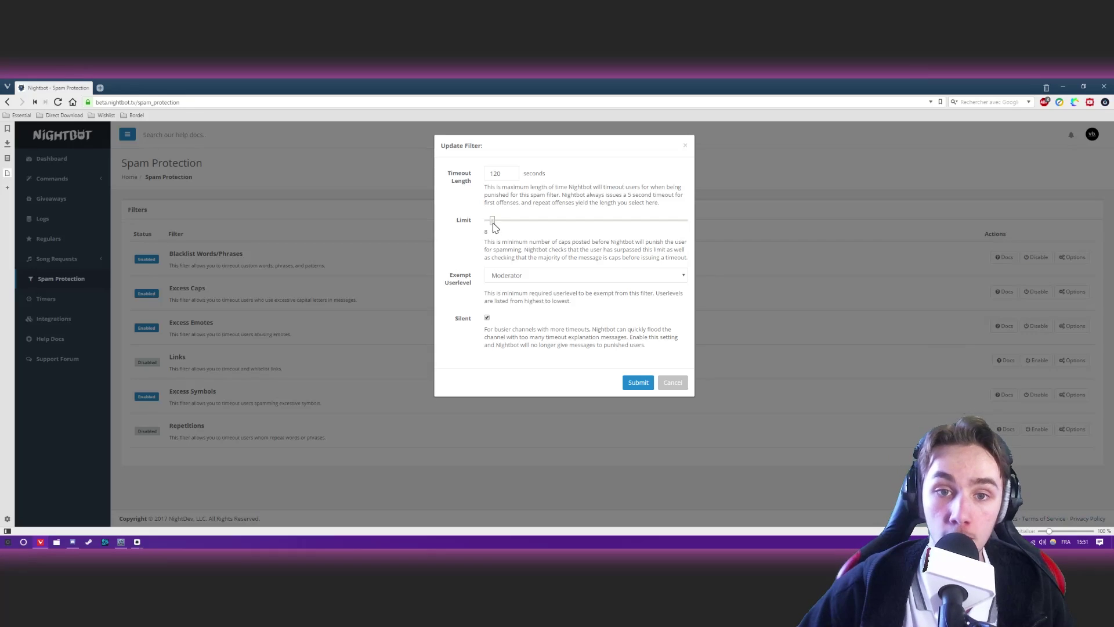
pyautogui.moveTo(443, 169); pyautogui.dragTo(433, 174)
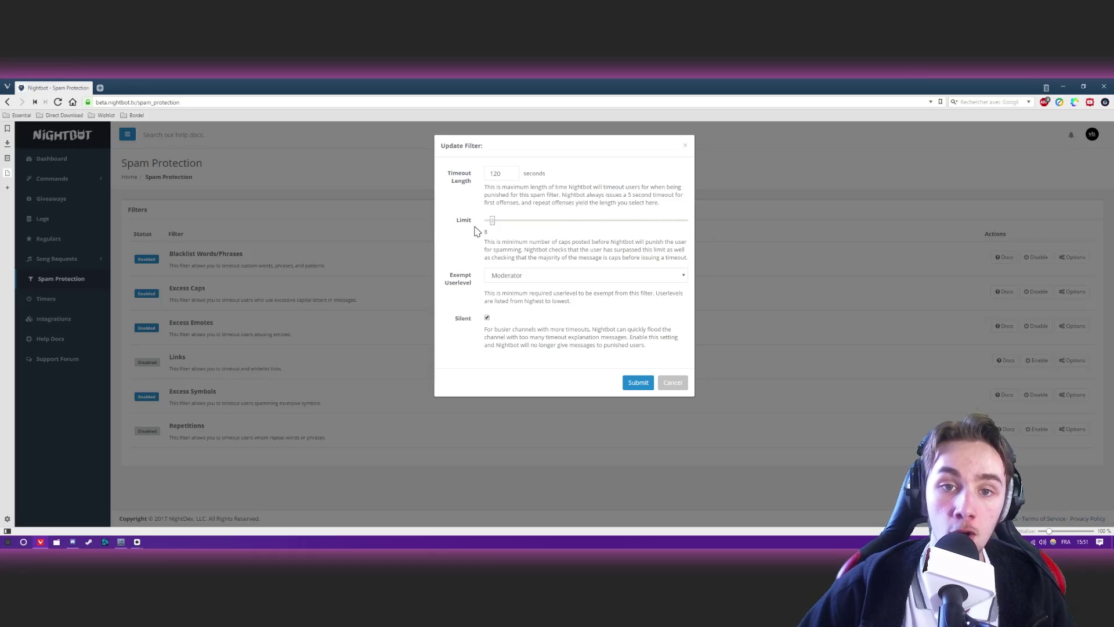
pyautogui.moveTo(492, 221); pyautogui.dragTo(497, 231)
pyautogui.click(673, 382)
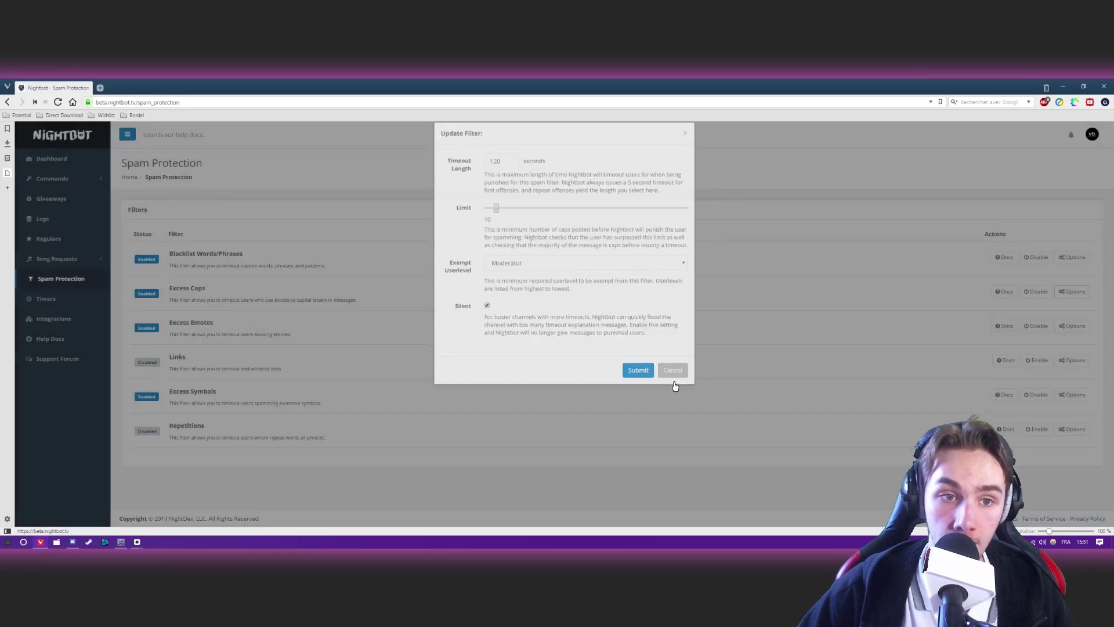
# - Examine the Excess Emotes and Excess Symbols filter options, cancelling out of each
pyautogui.click(1072, 325)
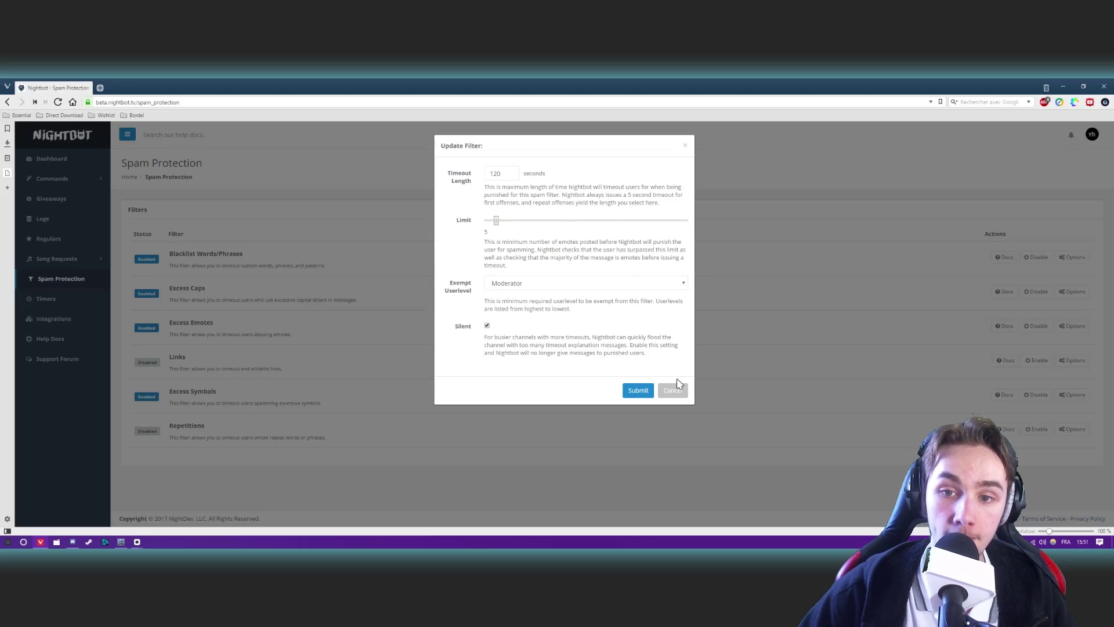
pyautogui.click(677, 385)
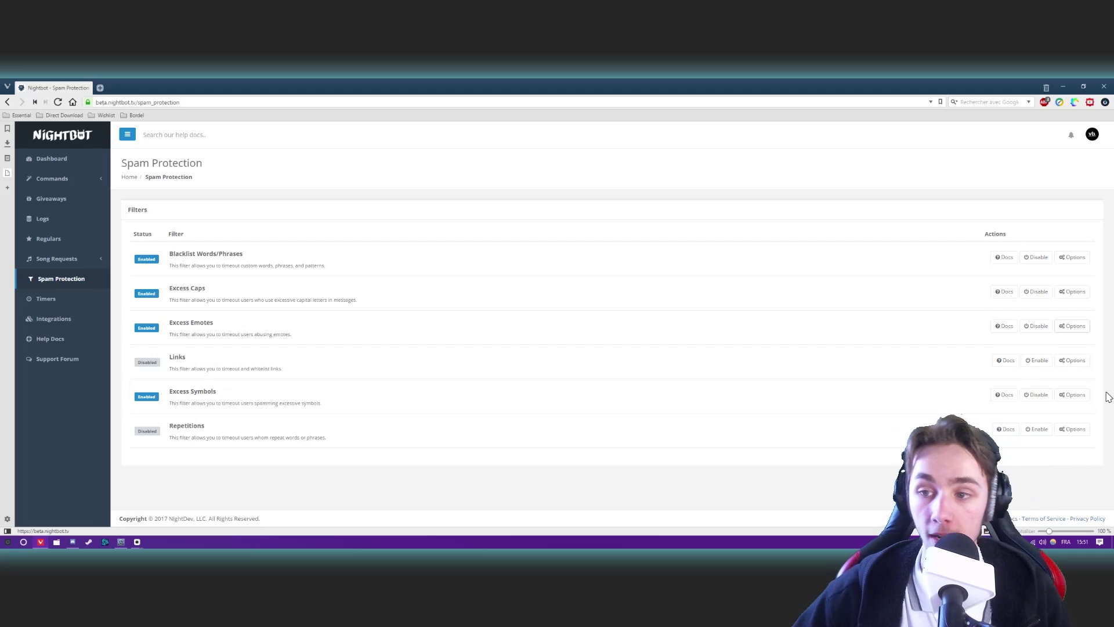
pyautogui.click(1076, 395)
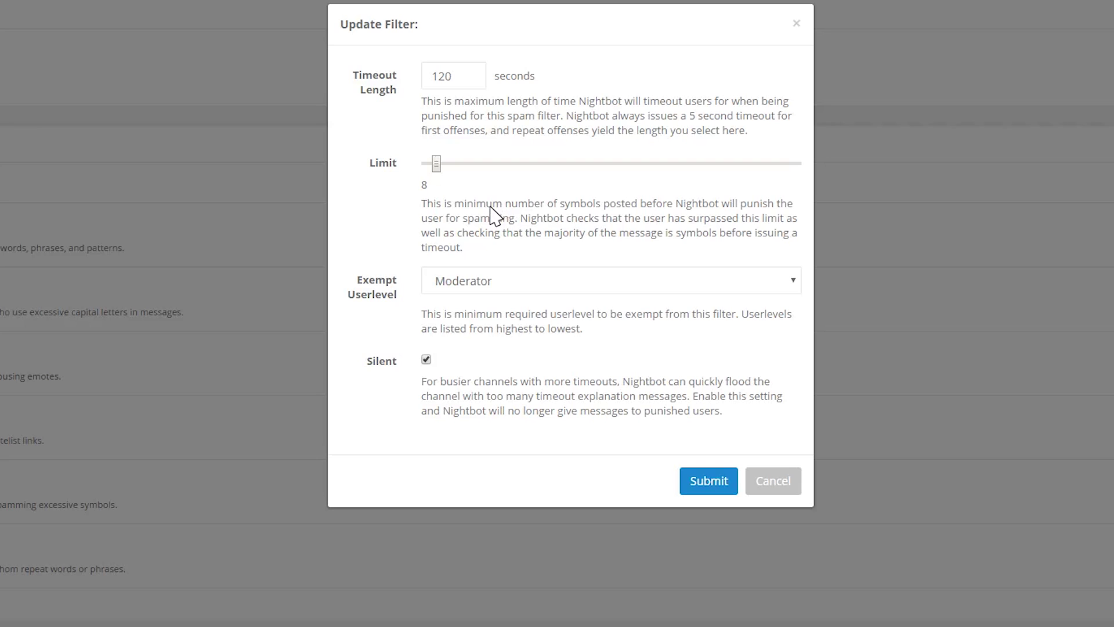
pyautogui.click(793, 486)
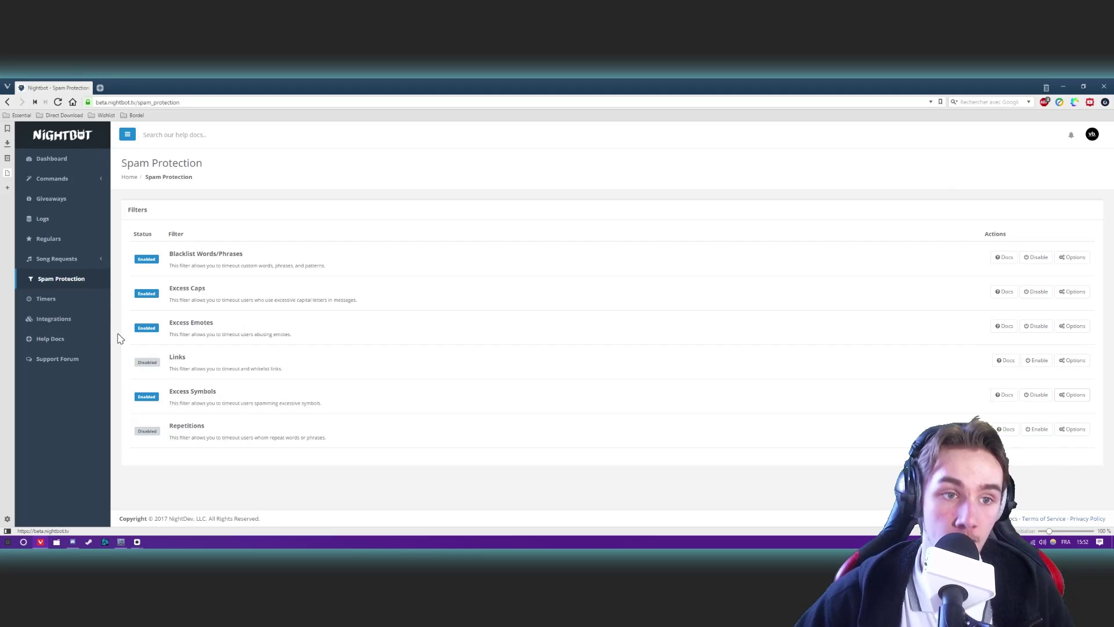
# - Start a new timer on the Timers page and name it Twitter
pyautogui.click(93, 302)
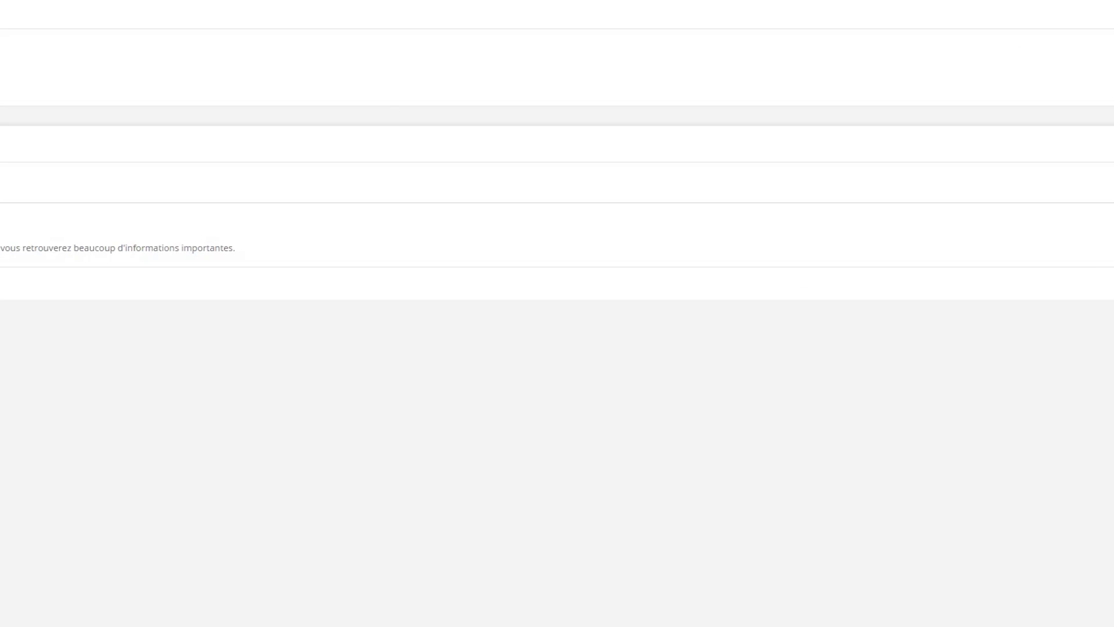
pyautogui.click(1051, 235)
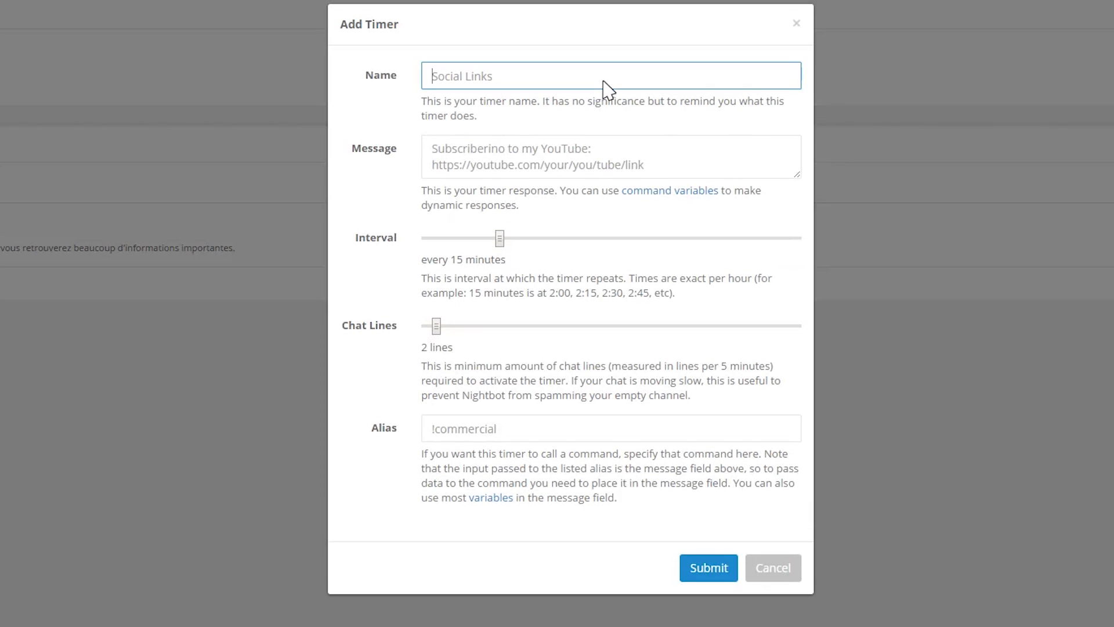
pyautogui.write('Twitter')
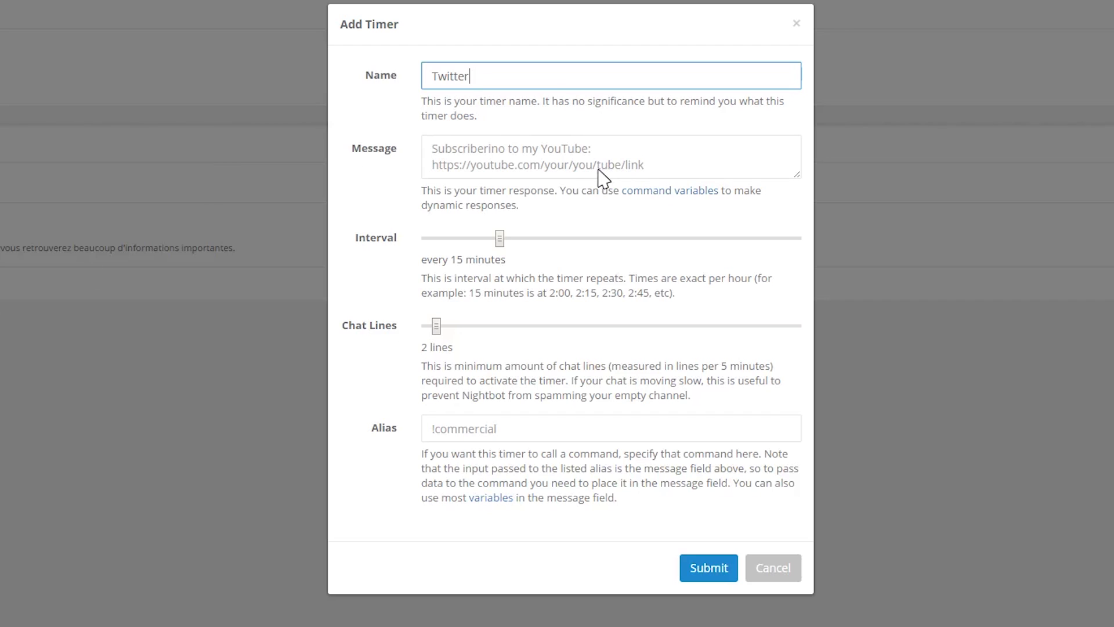
# - Write the timer message "Follow-moi sur Twitter : " followed by the channel owner's Twitter handle
pyautogui.click(673, 171)
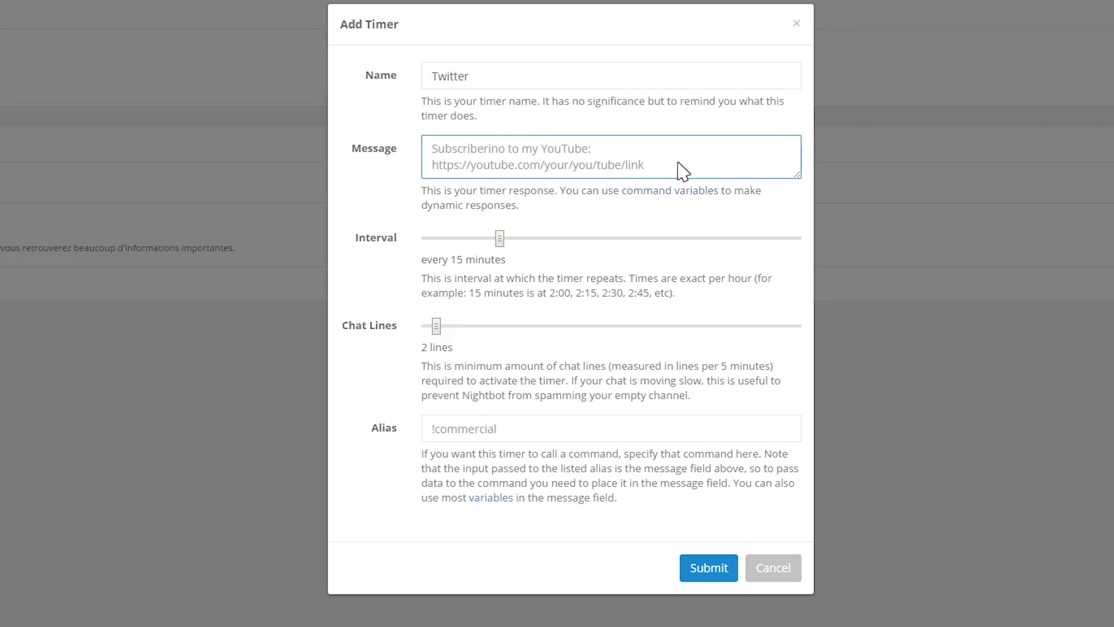
pyautogui.write('Fol')
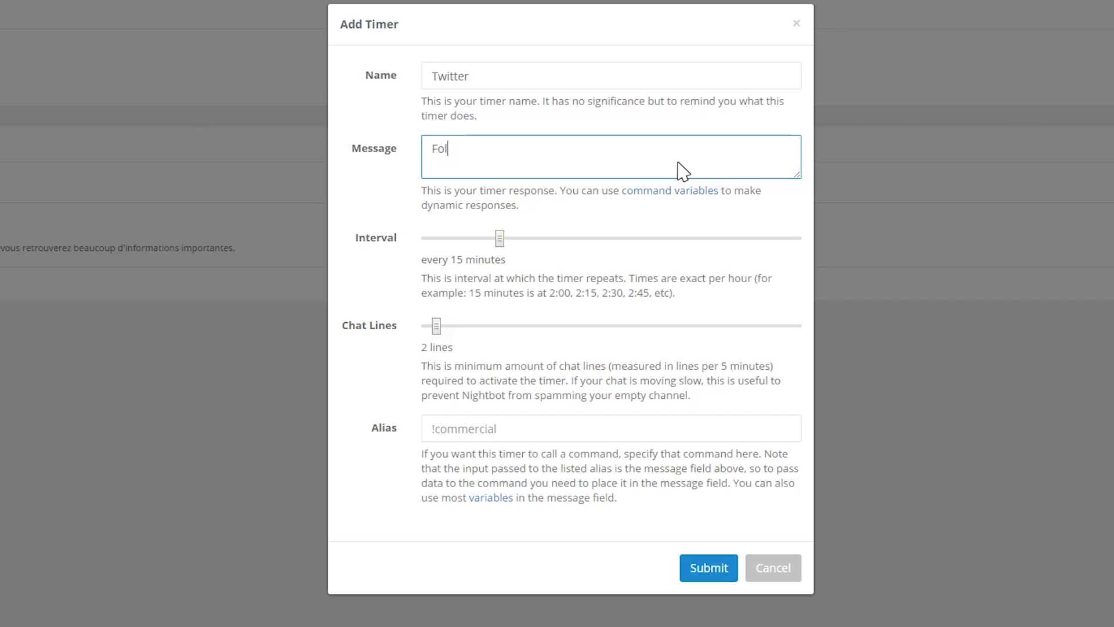
pyautogui.write('low- ')
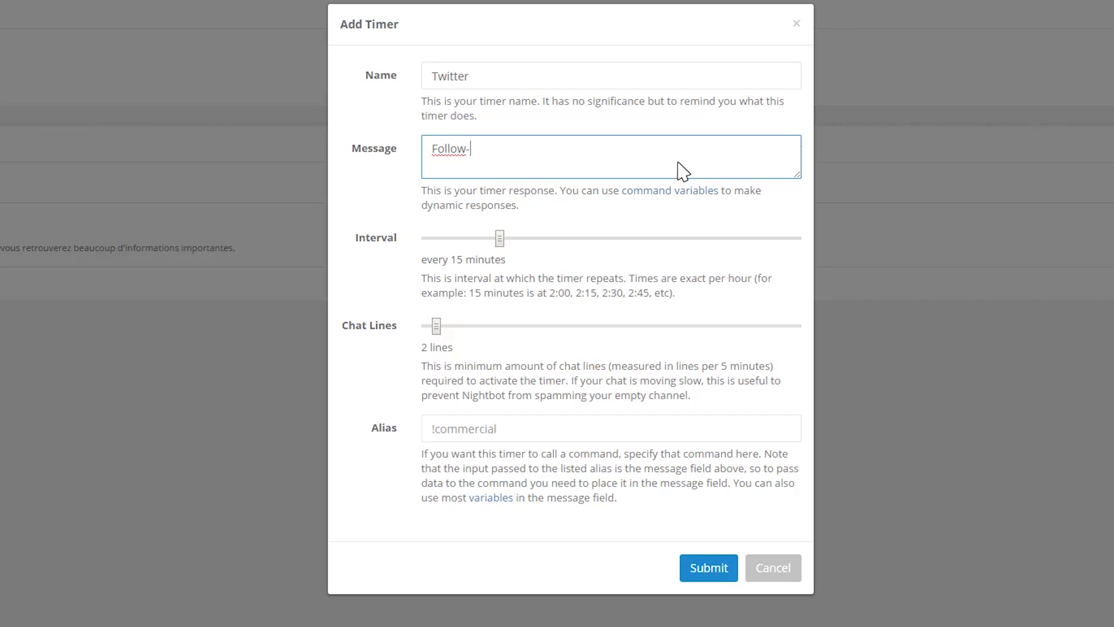
pyautogui.write('moi sur')
pyautogui.write('witter')
pyautogui.press('BackSpace')
pyautogui.press('BackSpace')
pyautogui.press('BackSpace')
pyautogui.press('BackSpace')
pyautogui.press('BackSpace')
pyautogui.press('BackSpace')
pyautogui.write('witter : @valentinbraem')
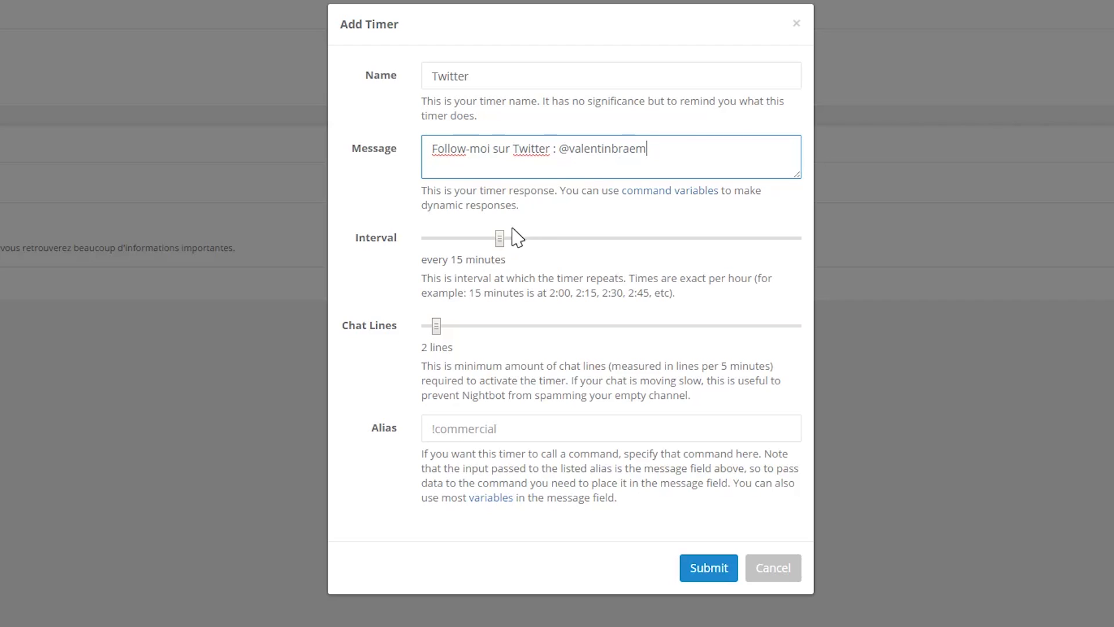
# - Set the timer to repeat every 10 minutes with a minimum of 2 chat lines
pyautogui.moveTo(499, 238); pyautogui.dragTo(468, 237)
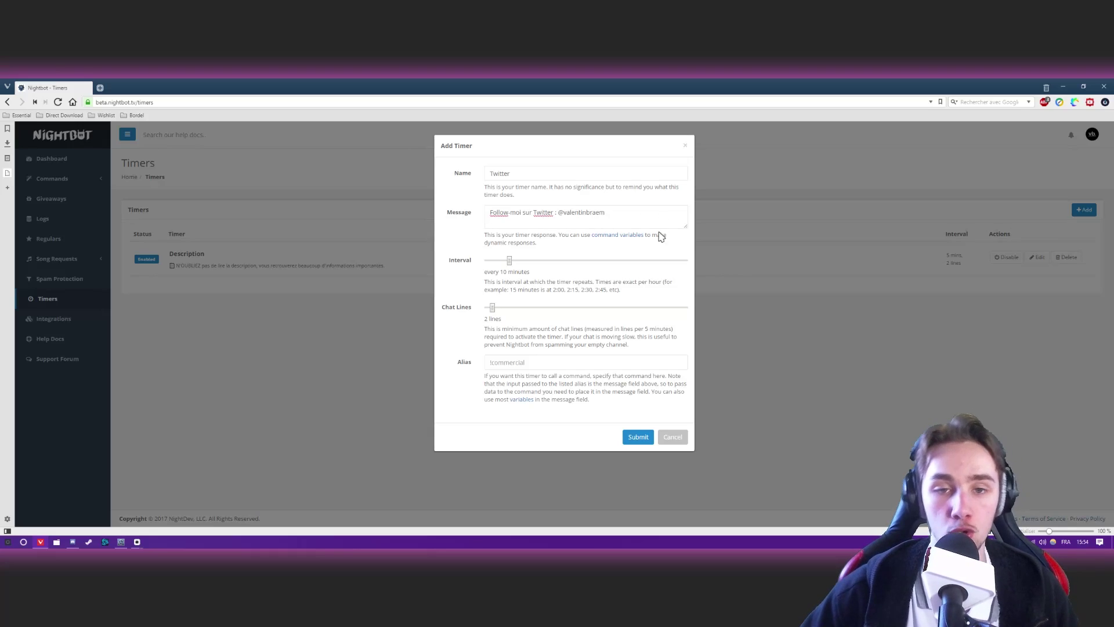
pyautogui.moveTo(492, 307)
pyautogui.mouseDown()
pyautogui.moveTo(690, 307)
pyautogui.moveTo(480, 308)
pyautogui.mouseUp()
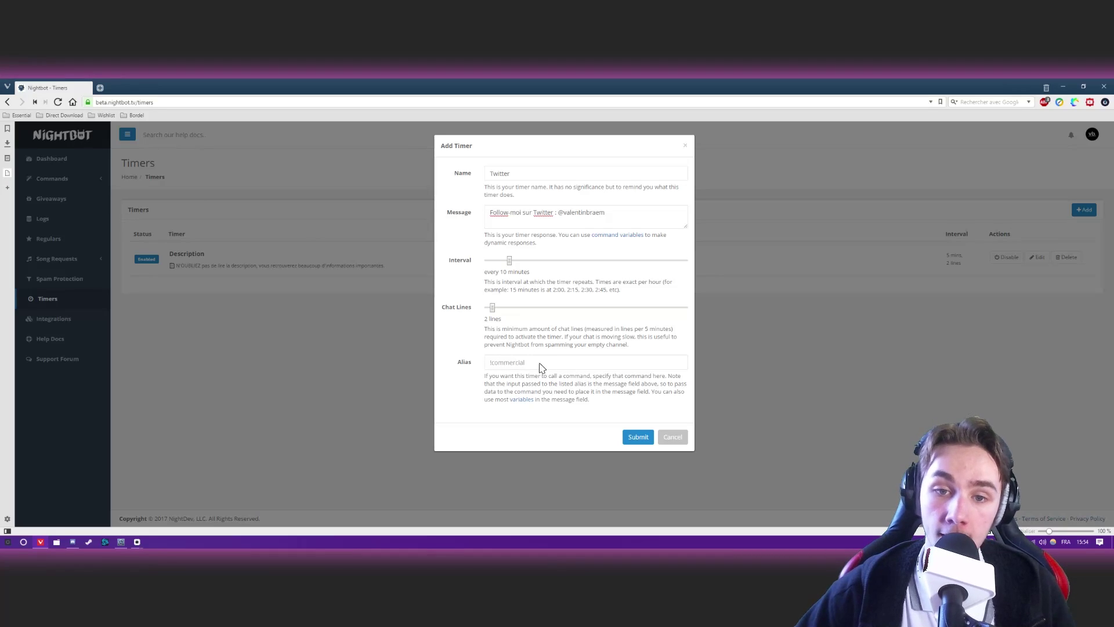
# - Try !twitter as the timer's alias, clear the alias again, and submit the timer
pyautogui.click(535, 431)
pyautogui.write('!twitter')
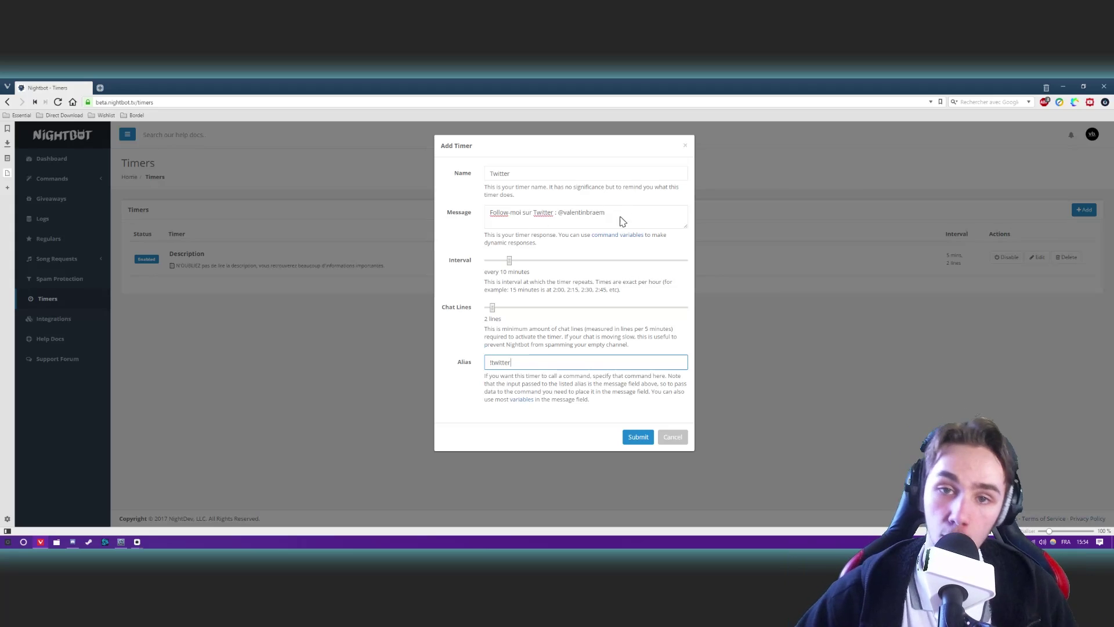
pyautogui.tripleClick(545, 365)
pyautogui.press('BackSpace')
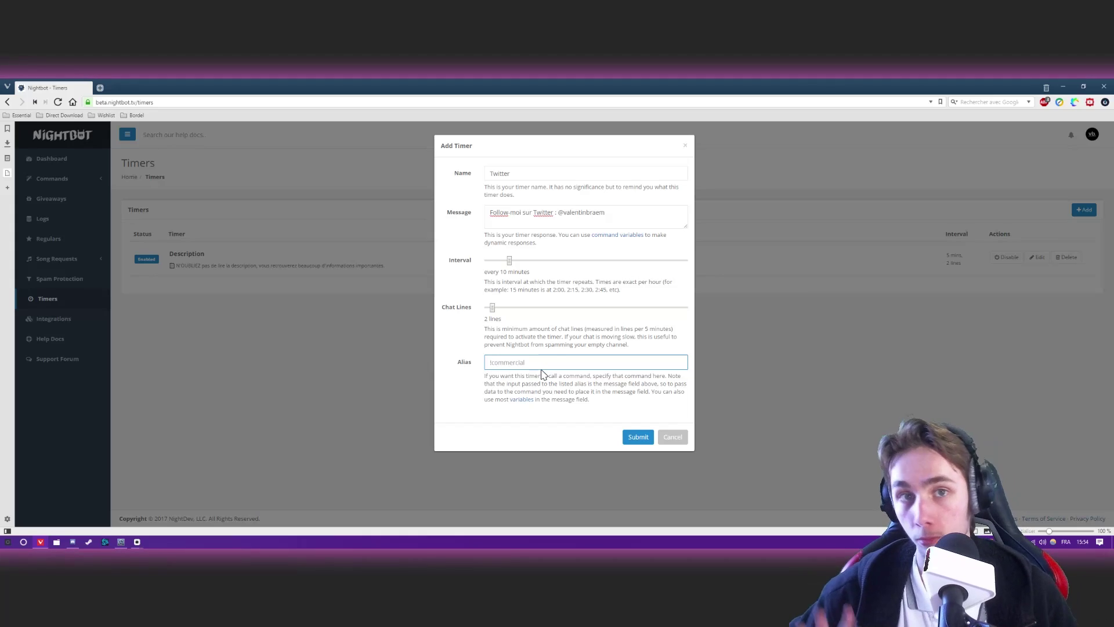
pyautogui.click(634, 444)
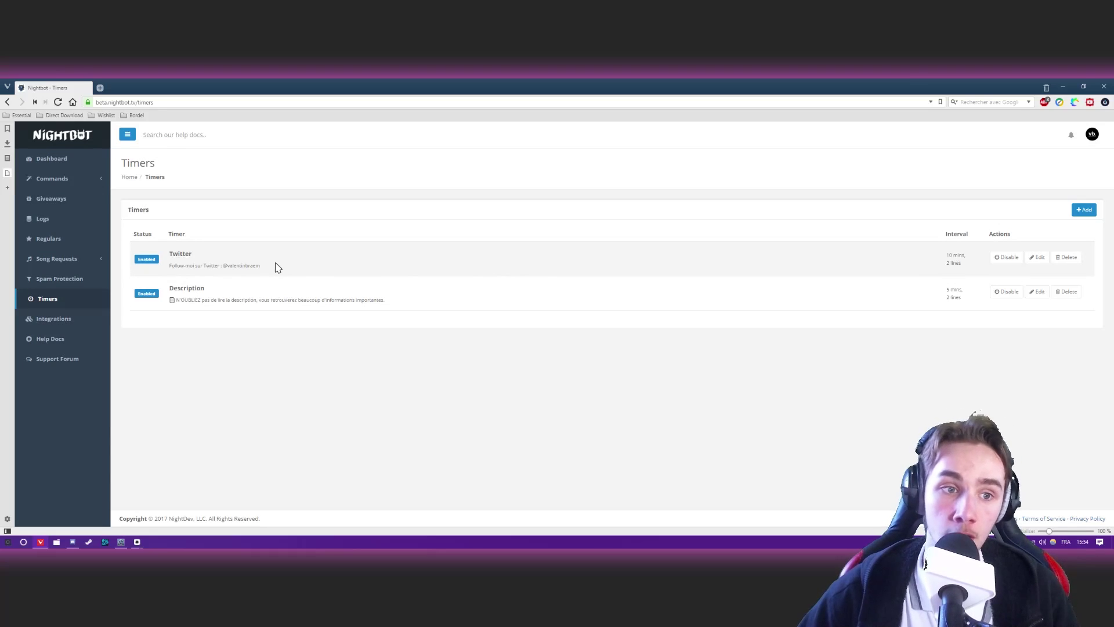
# - Look over the available integrations and the song requests page, and return to the dashboard
pyautogui.click(98, 326)
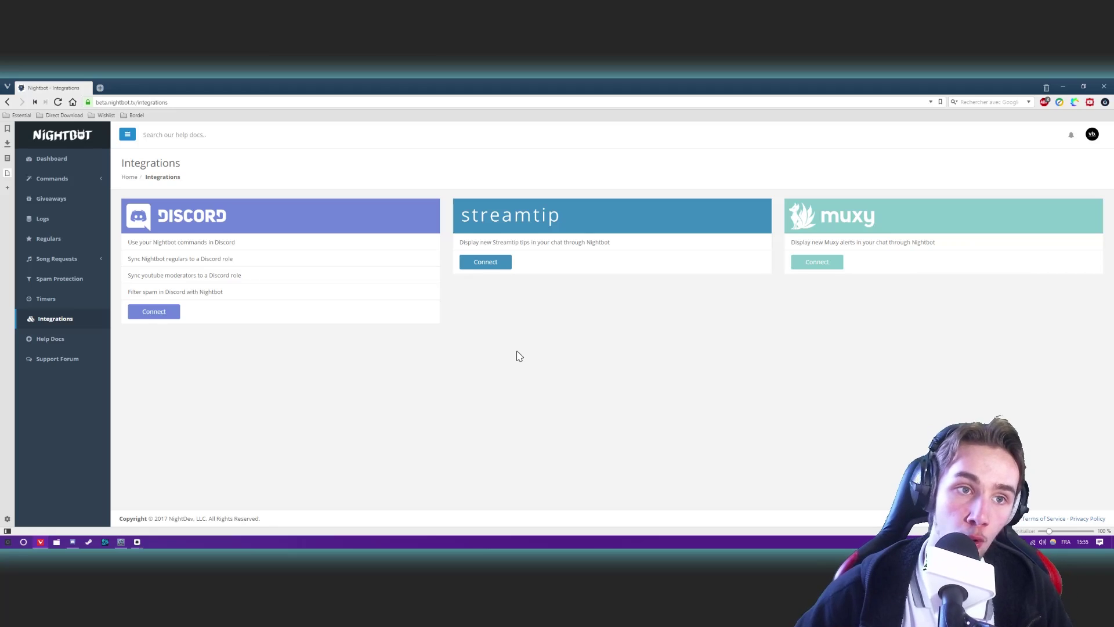
pyautogui.click(55, 259)
pyautogui.click(59, 278)
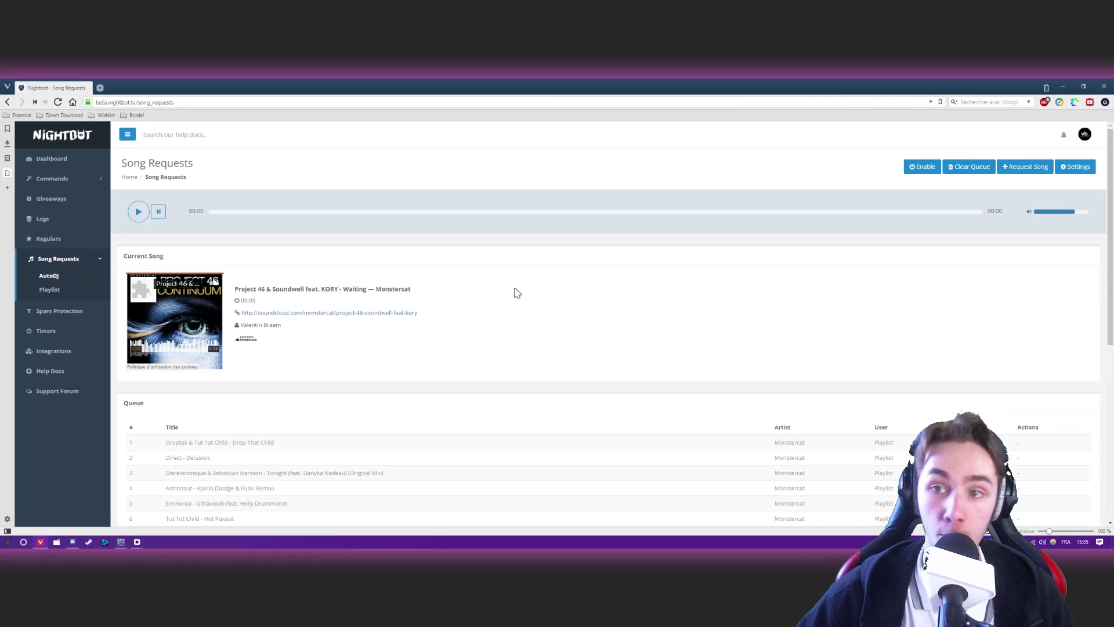
pyautogui.click(99, 262)
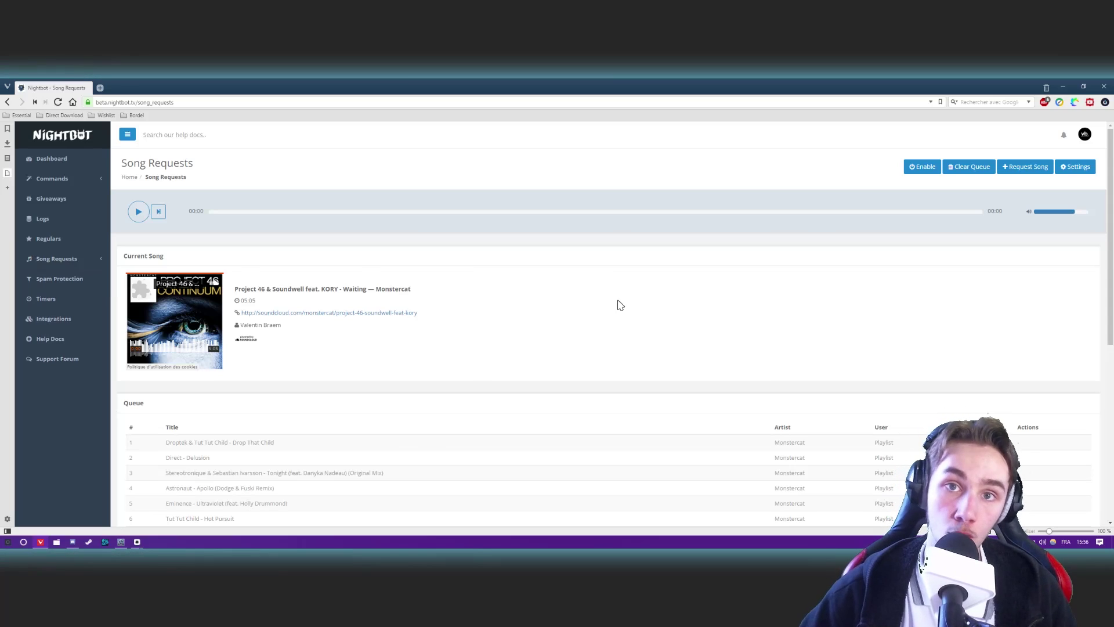
pyautogui.click(52, 159)
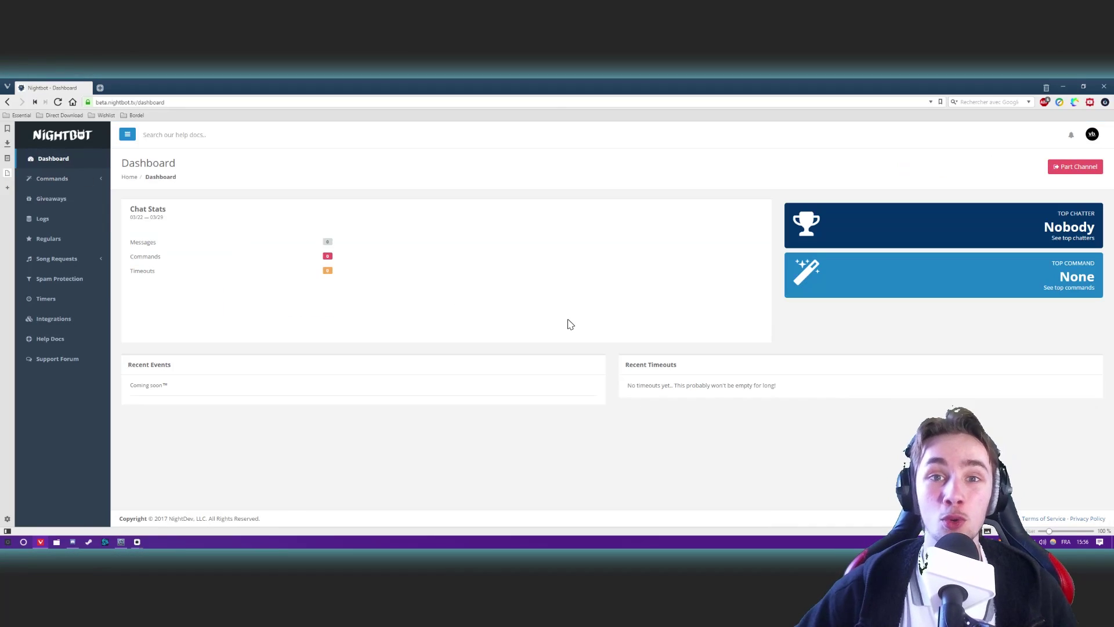